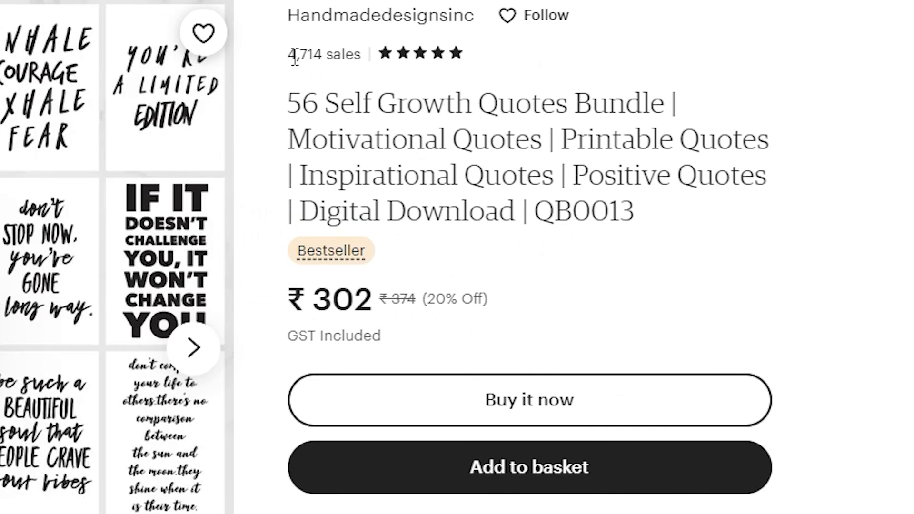
- Highlight the listing's 4,714 sales count and its ₹302 price
drag(295, 57, 313, 58)
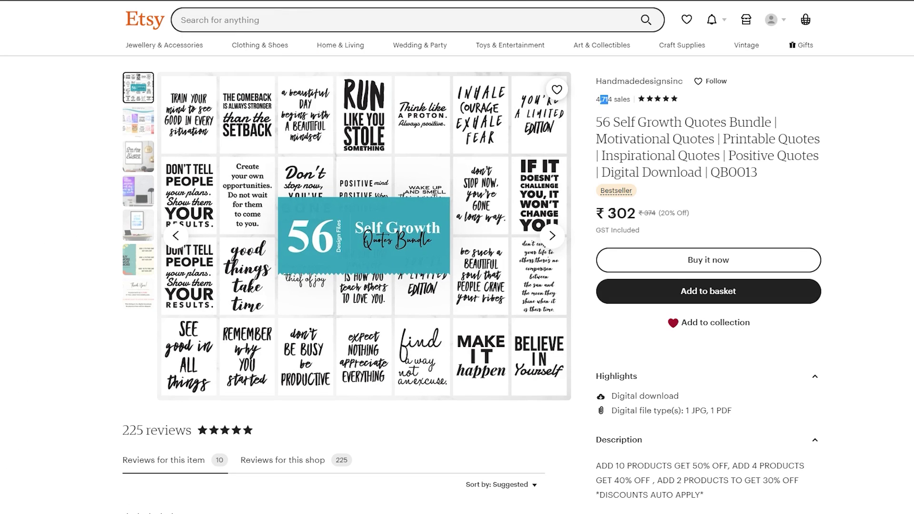
drag(596, 218, 628, 216)
click(629, 216)
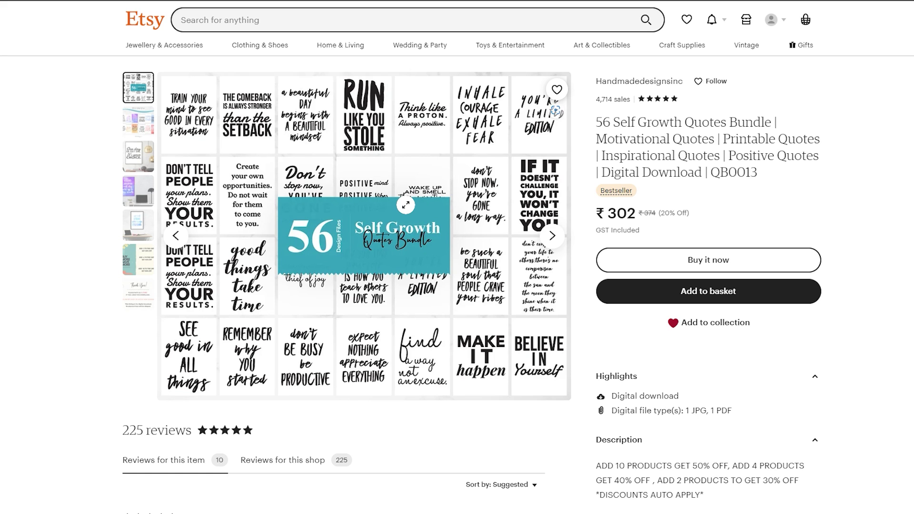
- Multiply 4,714 by 302 in Calculator to get 1,423,628
key(XF86Calculator)
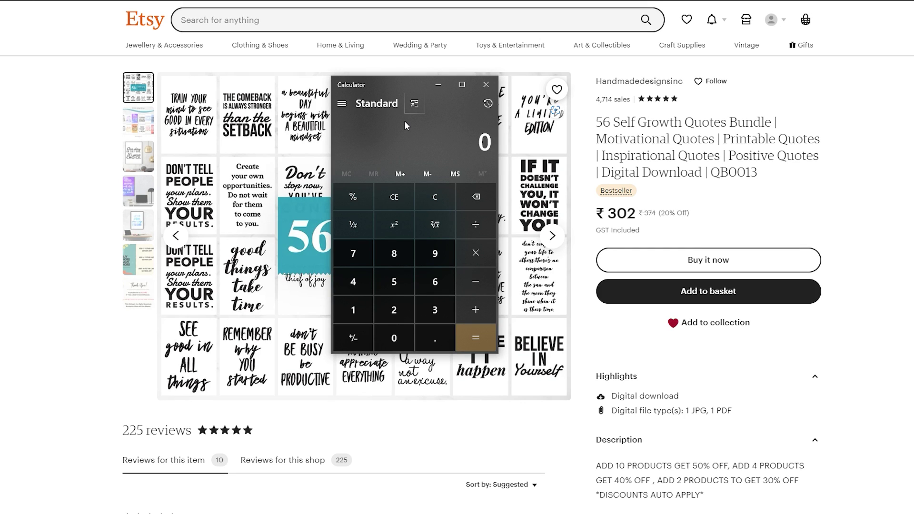
text(4,714)
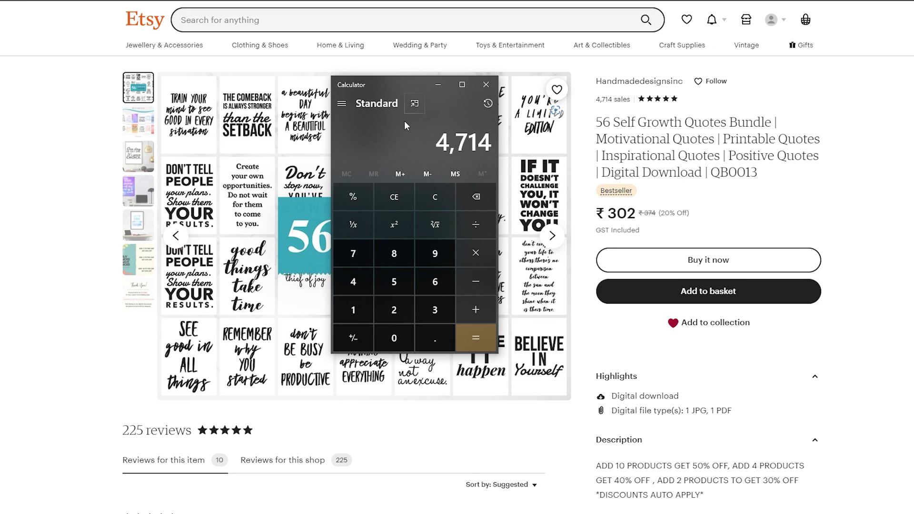
click(467, 250)
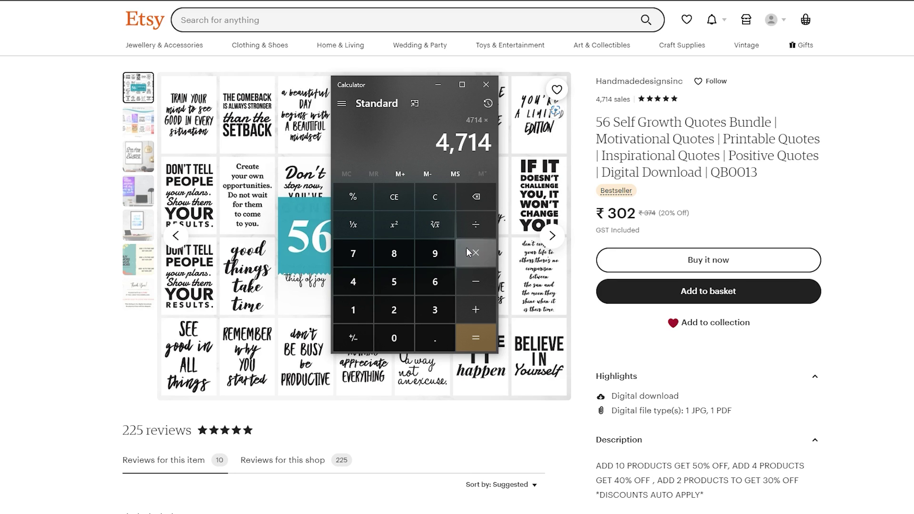
text(302)
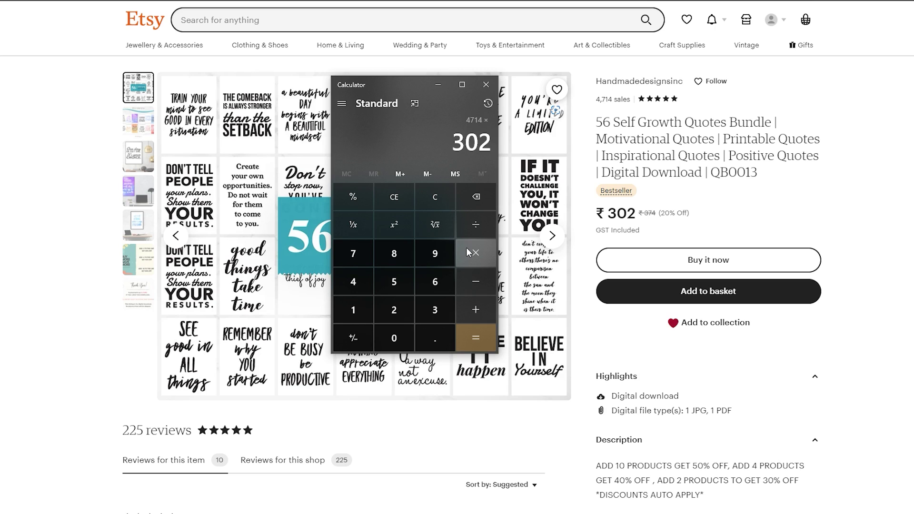
key(Return)
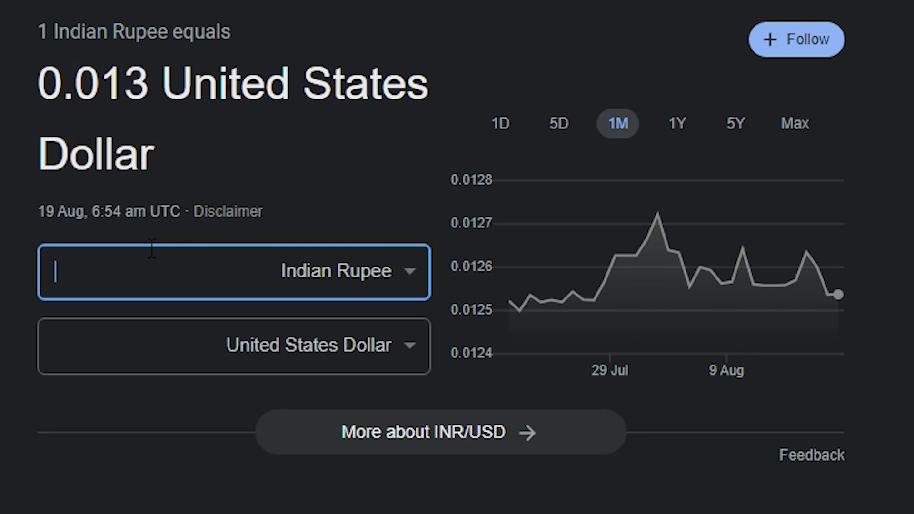
- Paste 1423628 into the rupee converter field to get about 17848.78 US dollars
text(1423628)
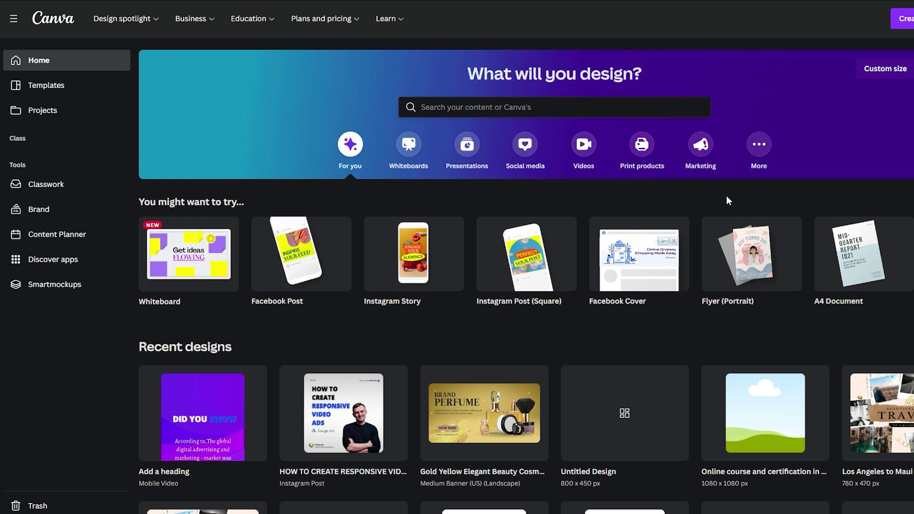
- Search Canva templates for 'quotes' and open the Simple Brown Cute Paper Quotes Instagram post
click(539, 109)
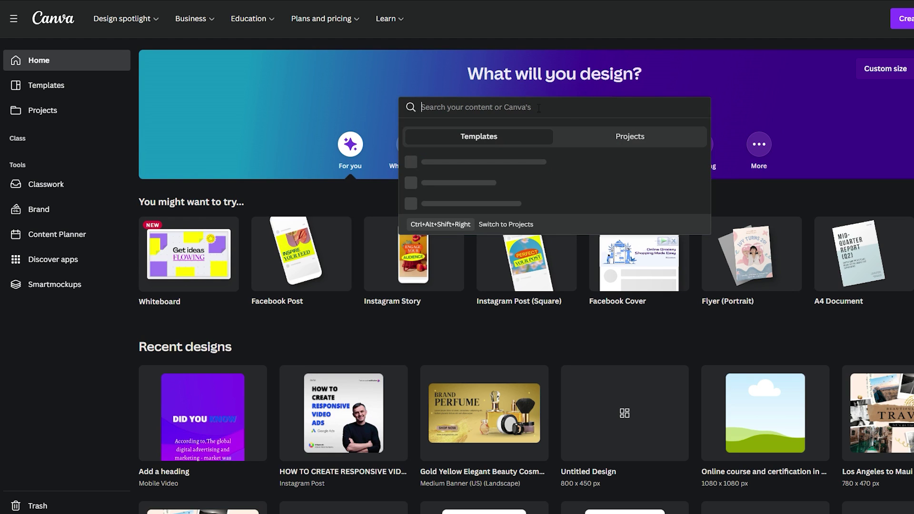
text(quotes)
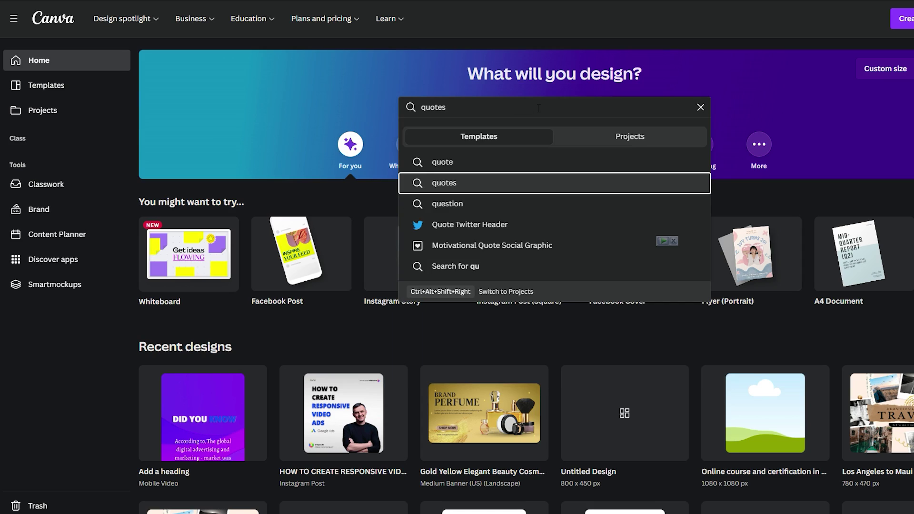
click(474, 185)
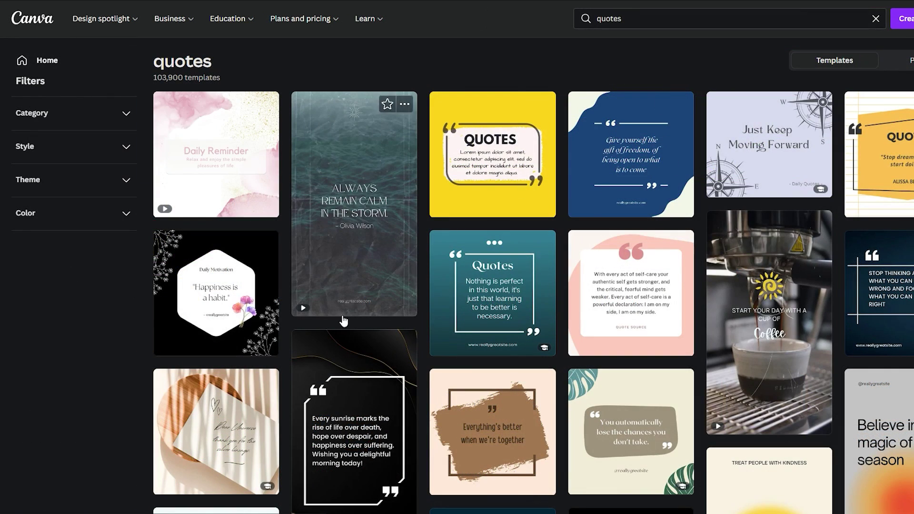
scroll(616, 339, down, 8)
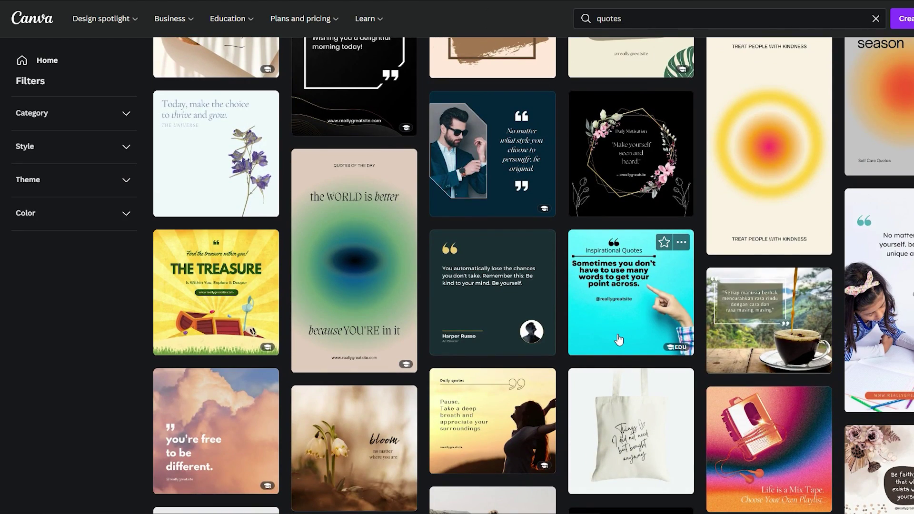
scroll(619, 340, down, 4)
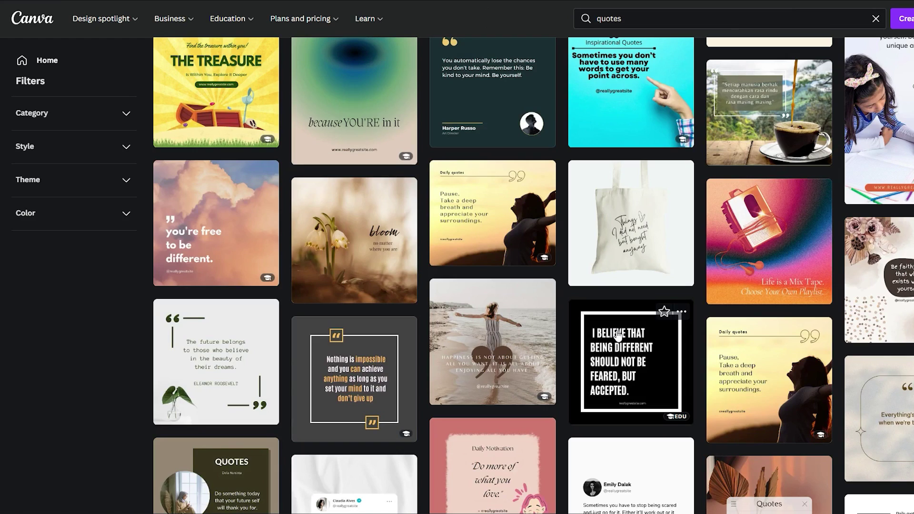
scroll(618, 335, down, 10)
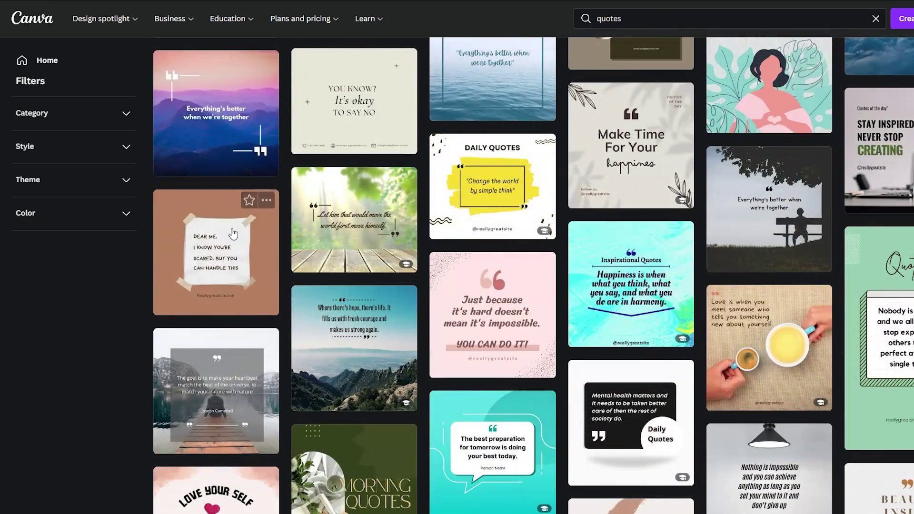
click(233, 259)
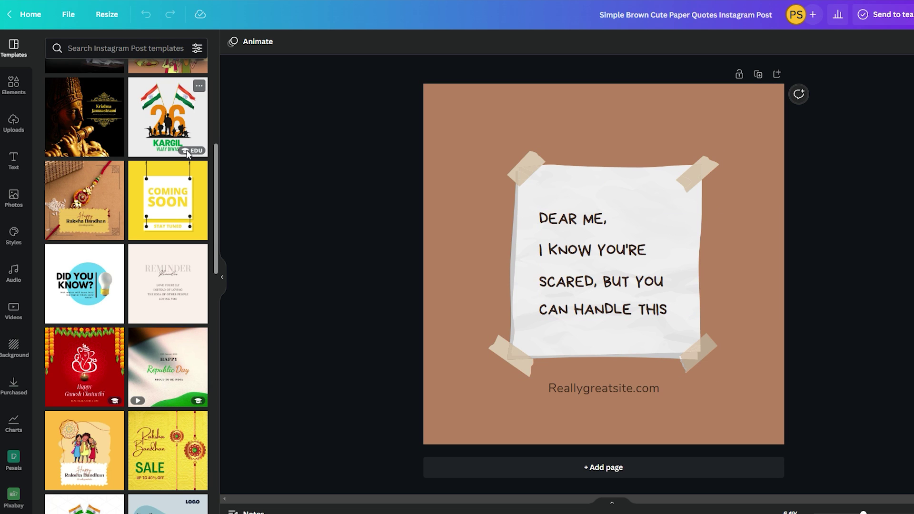
- Delete the brown page background so it turns white, and remove the Reallygreatsite.com footer
scroll(151, 243, down, 5)
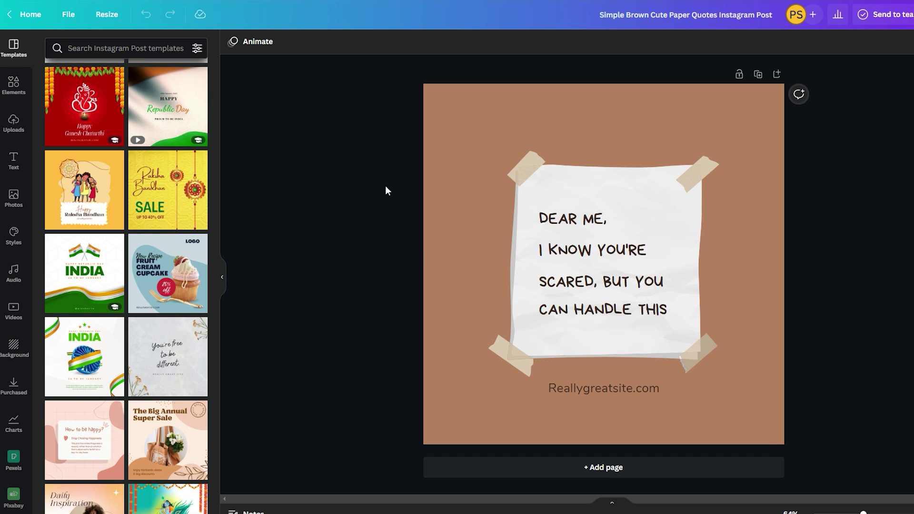
click(460, 130)
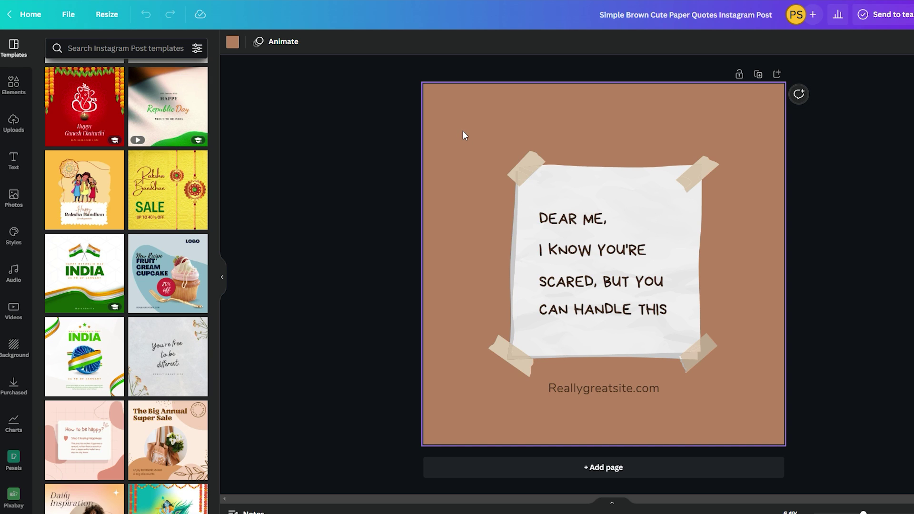
key(ctrl+z)
right_click(465, 112)
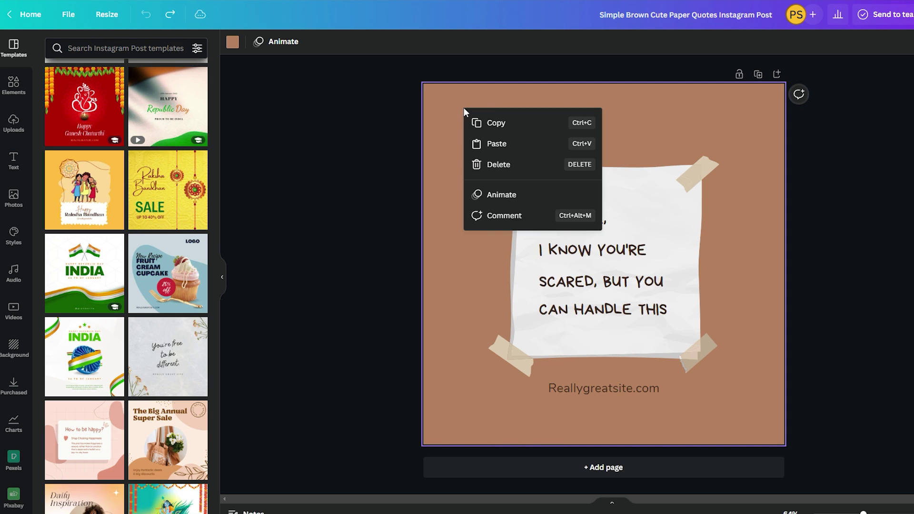
click(525, 168)
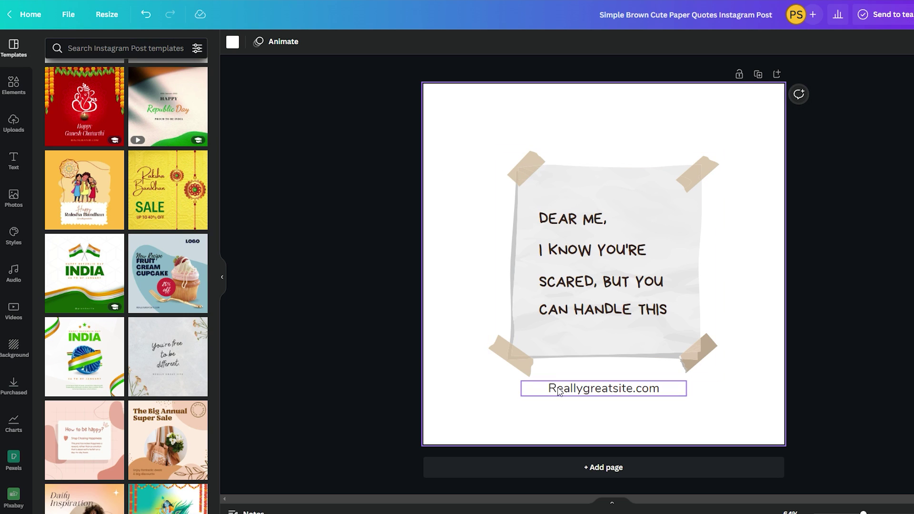
click(585, 392)
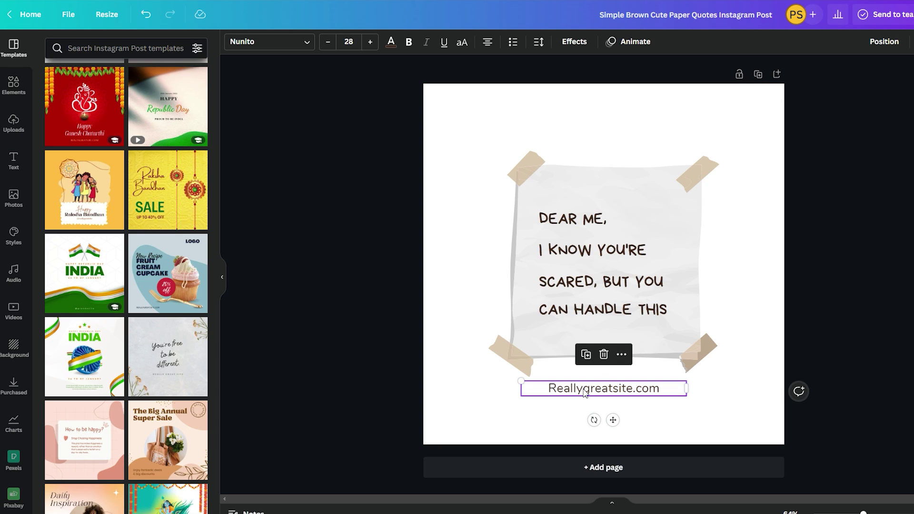
click(604, 355)
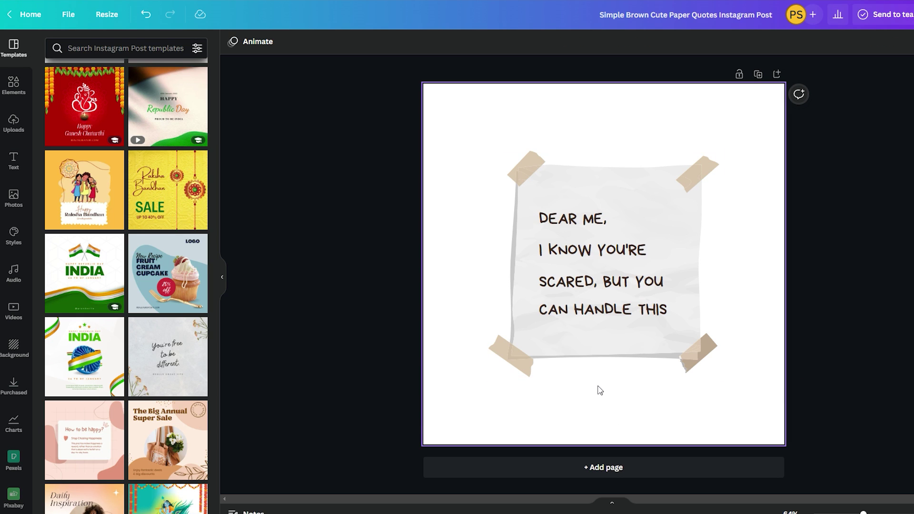
- Set the quote in the Ananias font and nudge it slightly left on the paper
click(566, 225)
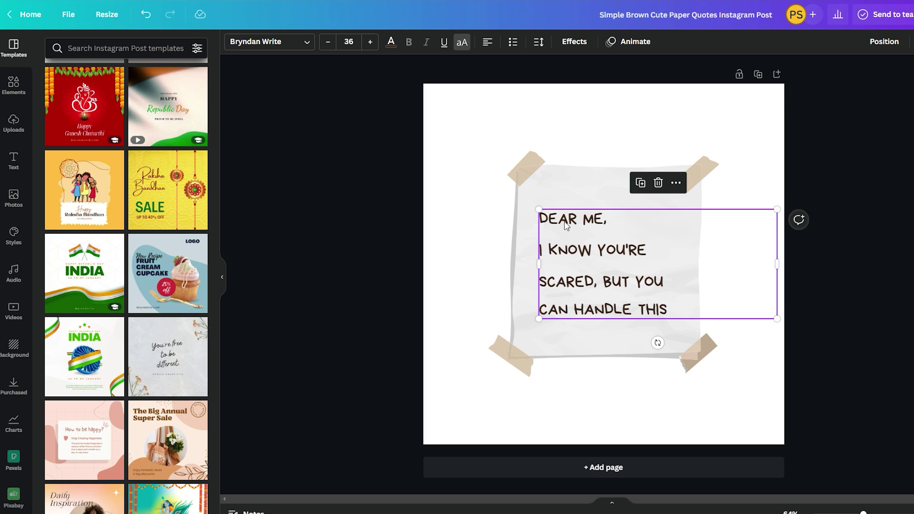
click(305, 48)
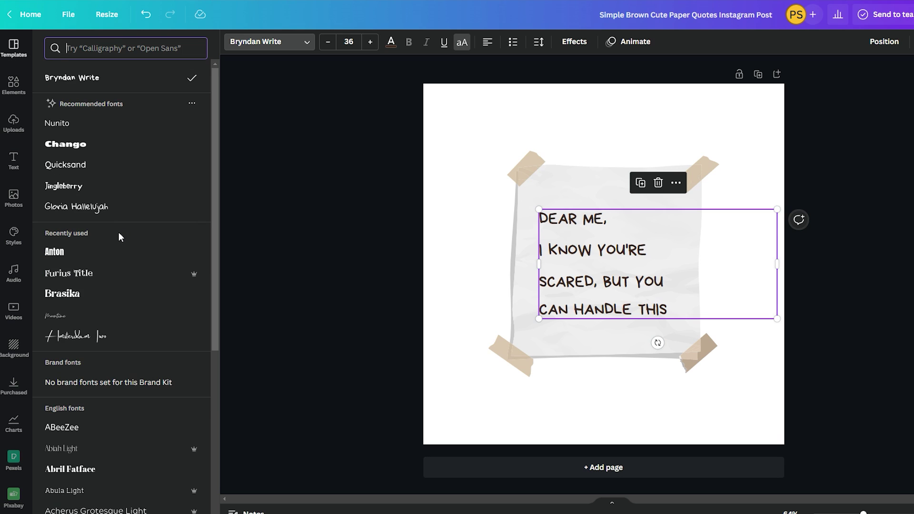
scroll(118, 232, down, 15)
click(167, 293)
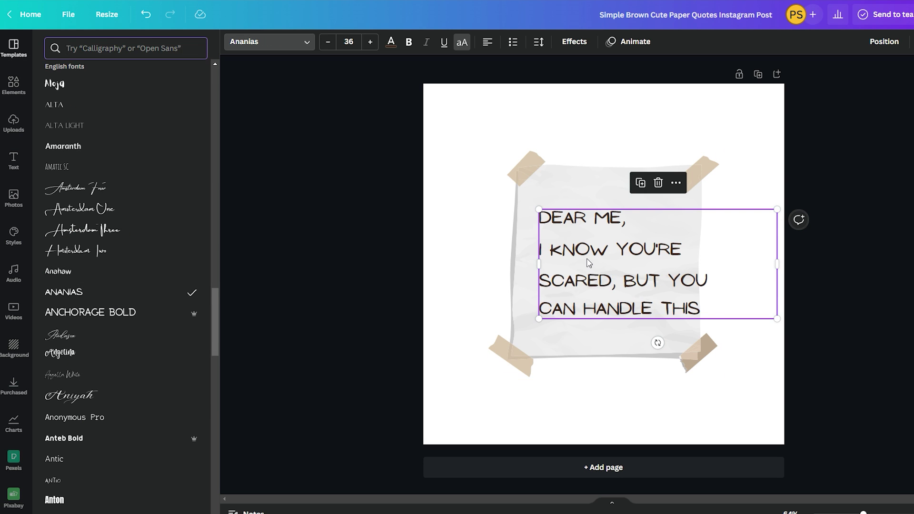
drag(589, 263, 572, 259)
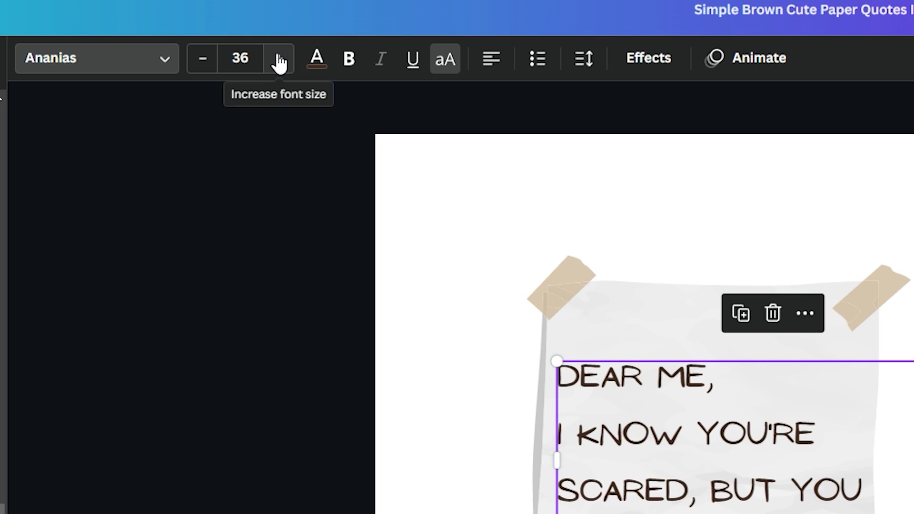
- Keep the quote at font size 36 and dark brown after trying red
click(280, 62)
click(203, 58)
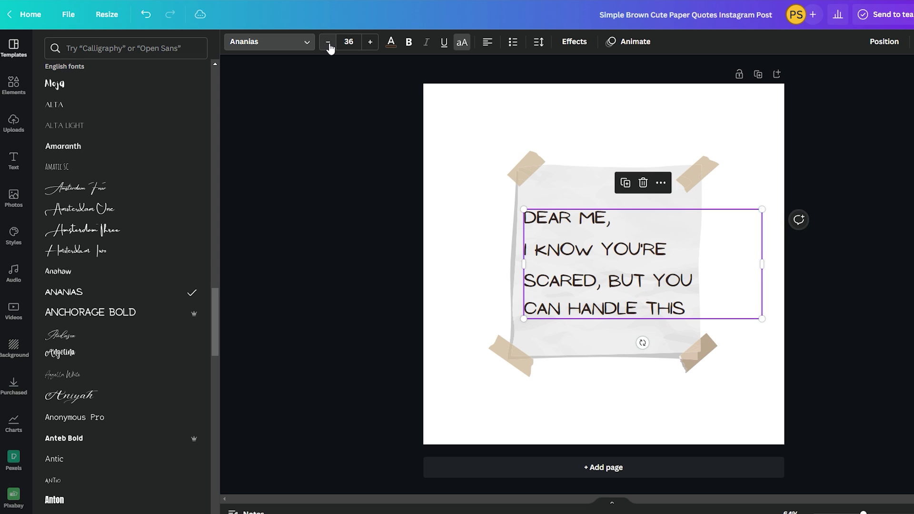
click(397, 48)
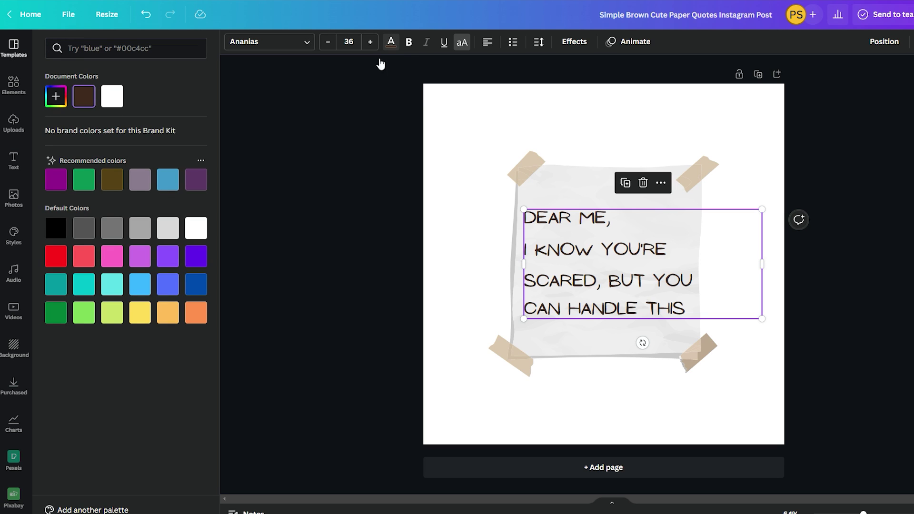
click(54, 259)
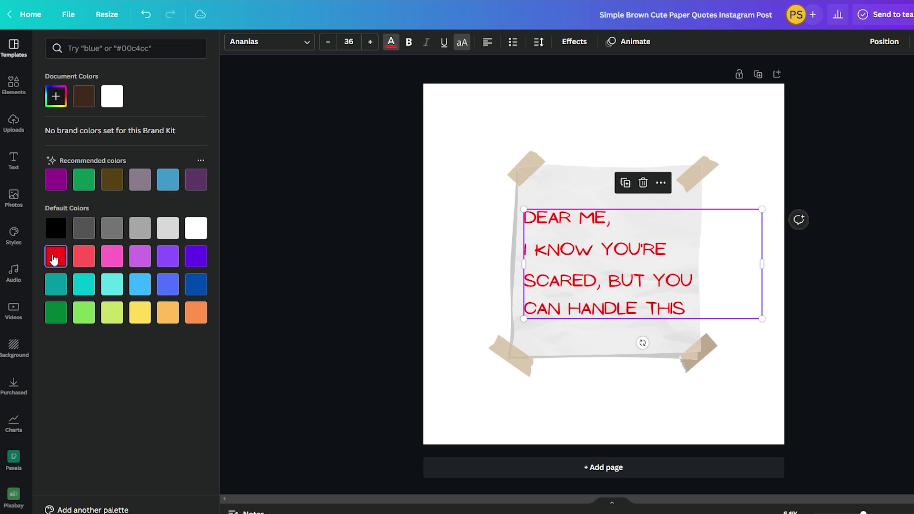
click(88, 98)
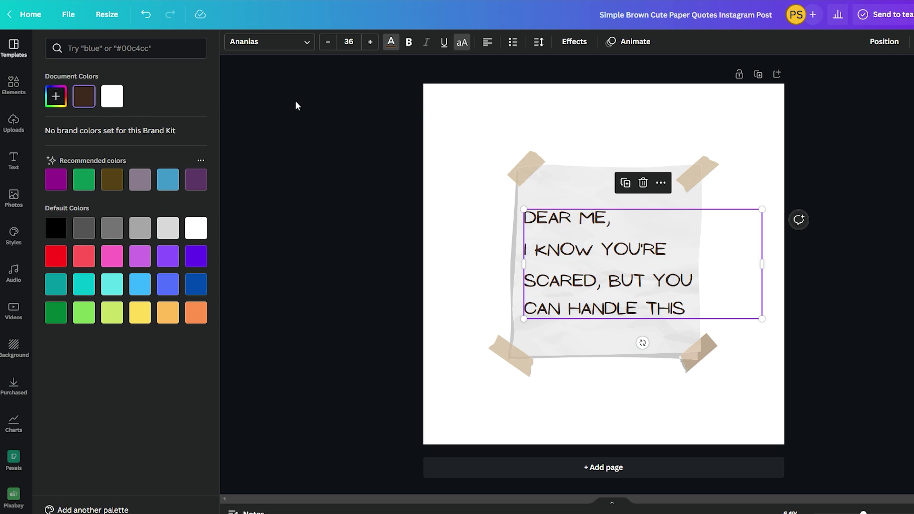
click(301, 101)
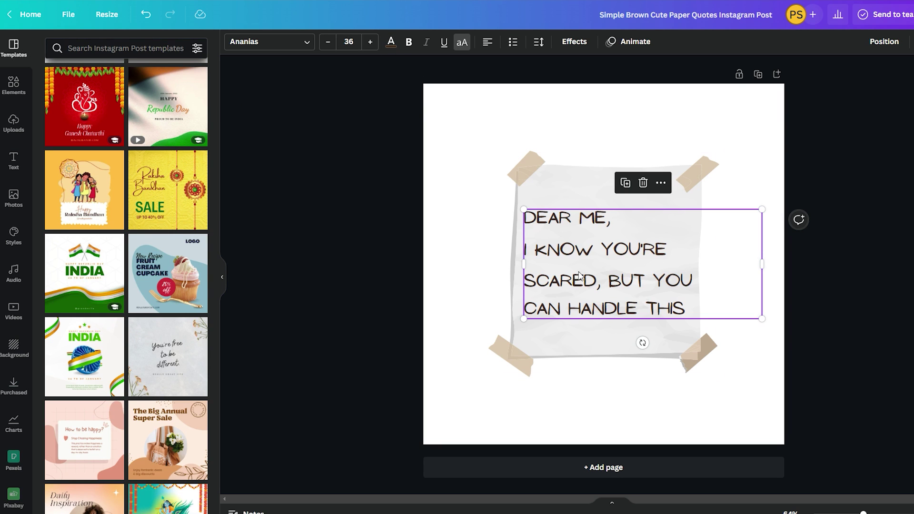
- Make the entire 'Dear me' quote text bold
double_click(568, 247)
click(408, 42)
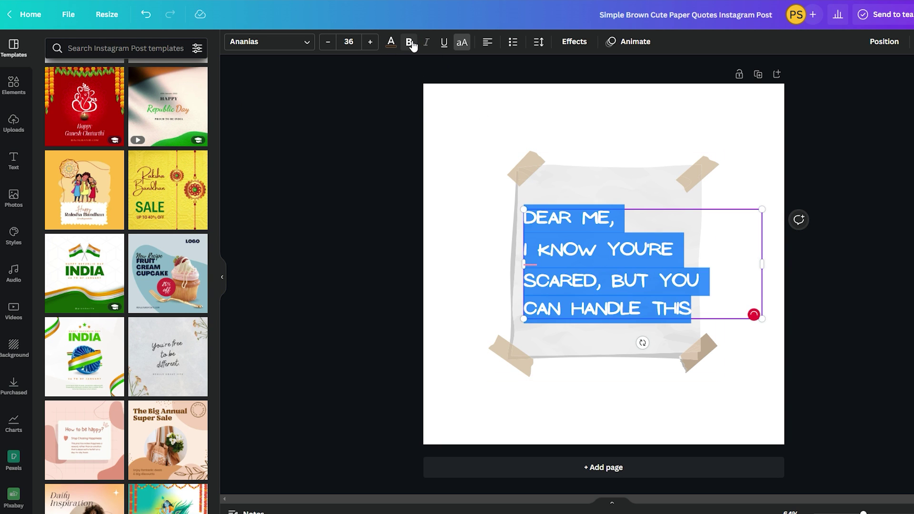
click(415, 237)
click(548, 224)
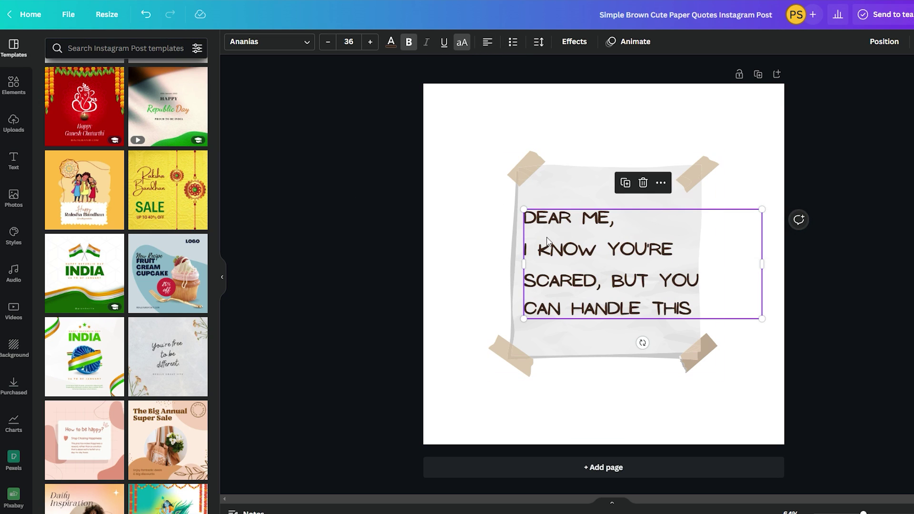
click(550, 182)
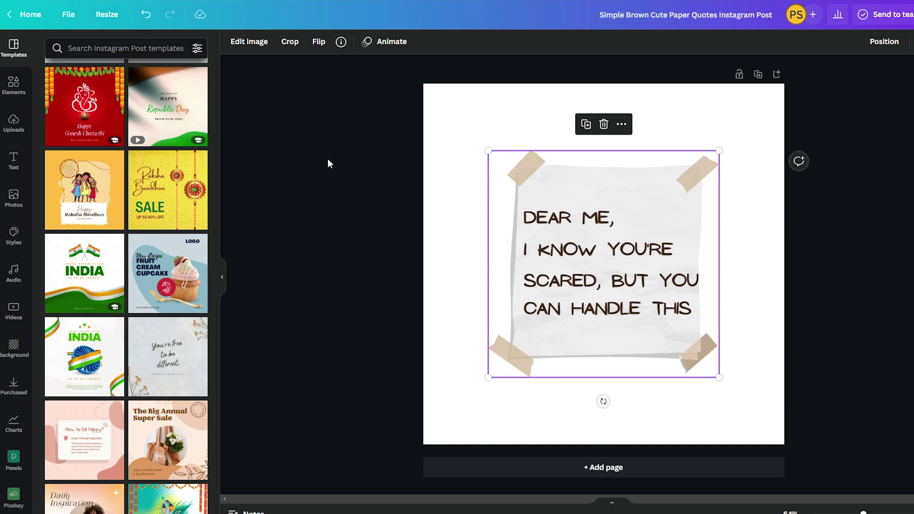
click(14, 86)
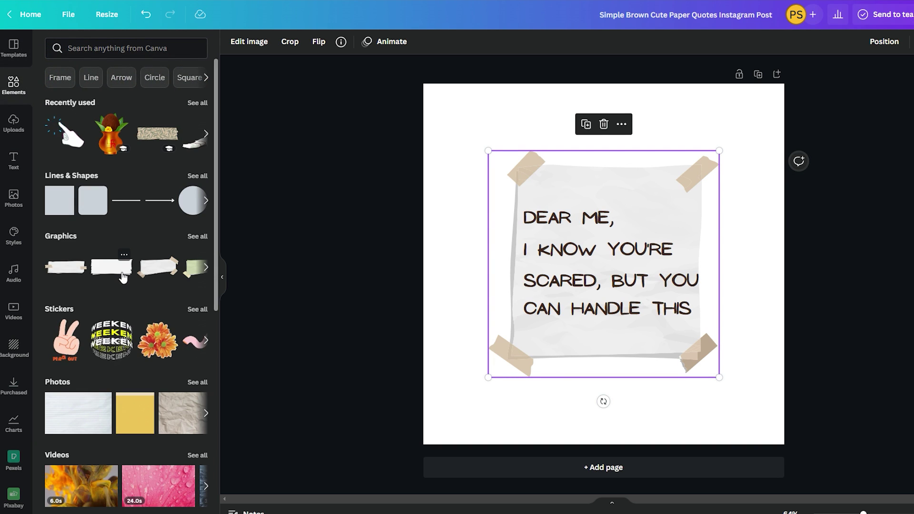
scroll(123, 219, down, 9)
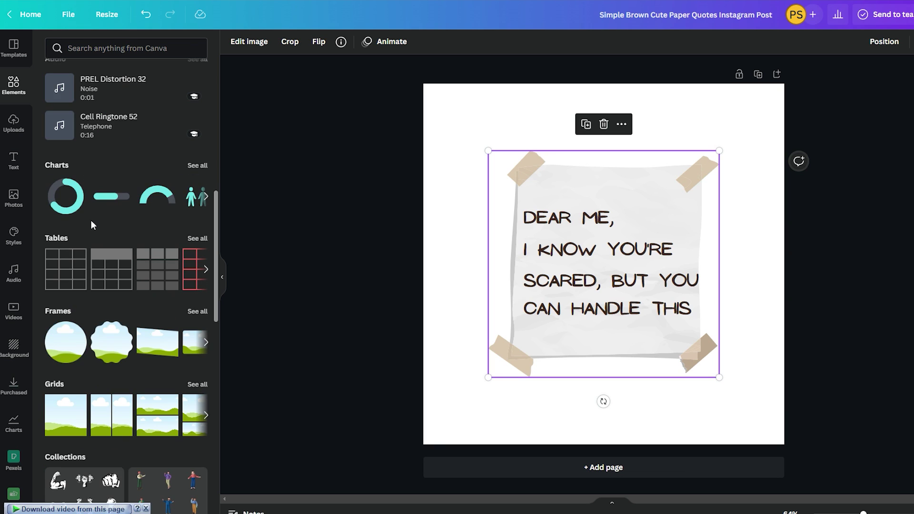
scroll(93, 224, down, 7)
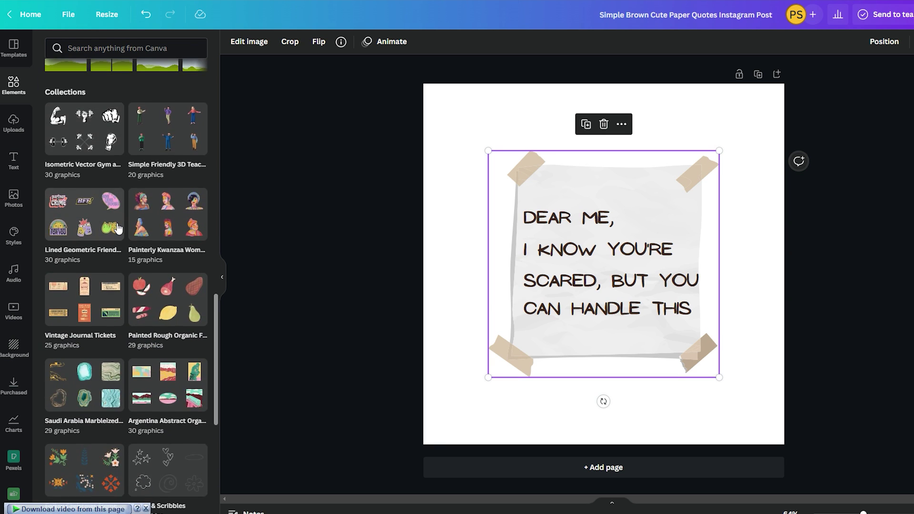
scroll(118, 228, down, 5)
click(13, 125)
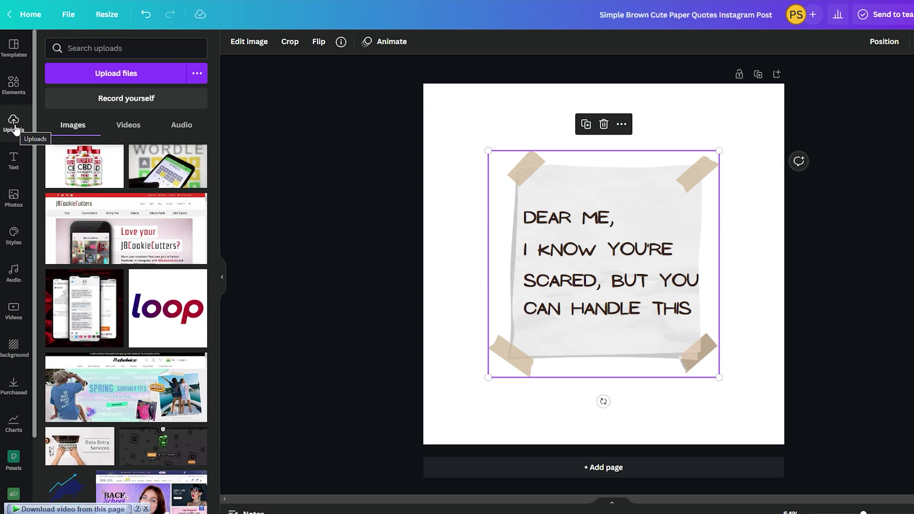
click(13, 161)
scroll(87, 285, down, 5)
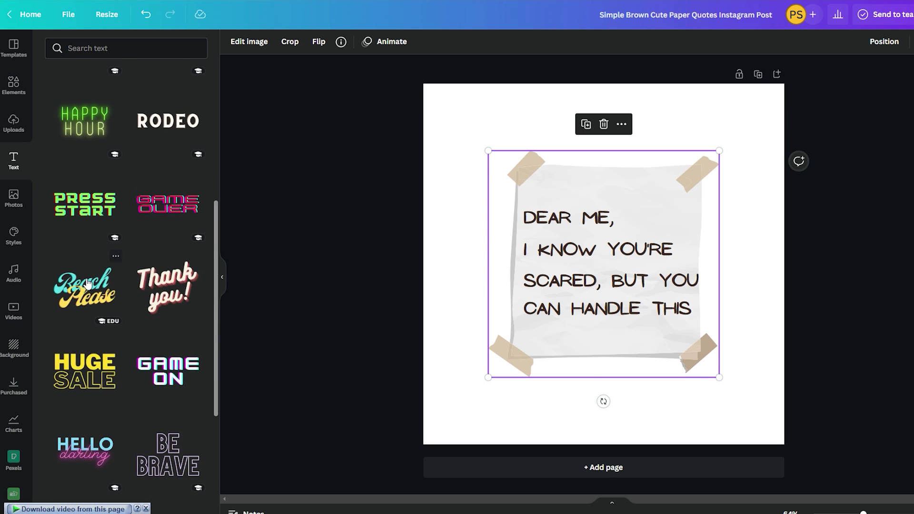
drag(87, 284, 614, 229)
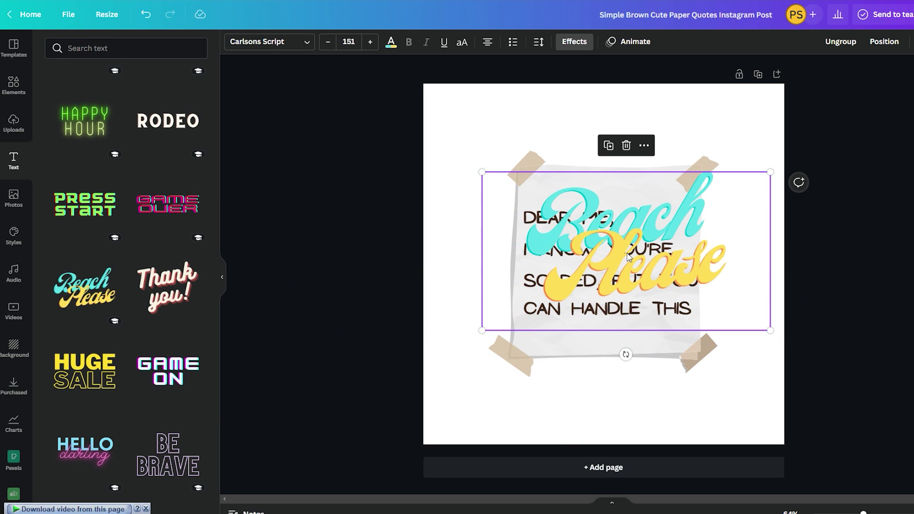
click(627, 146)
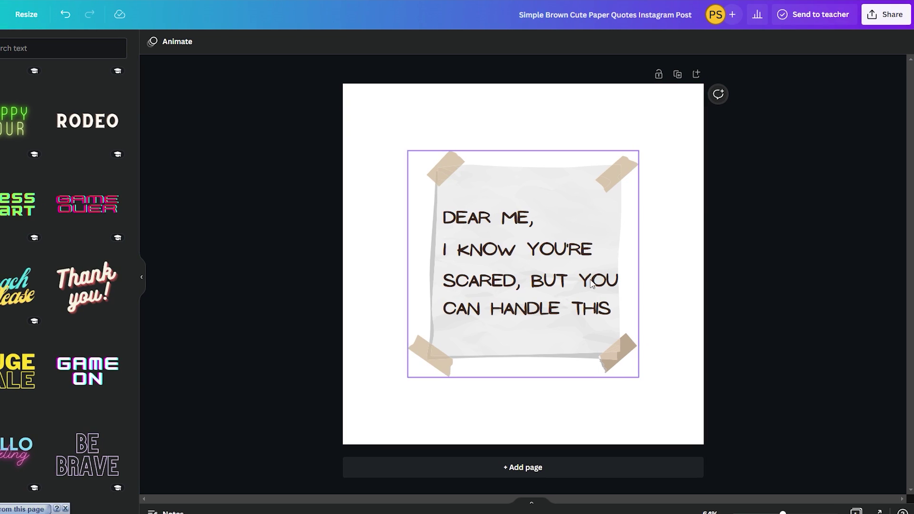
- Download the post as a 1080 × 1080 PNG with a transparent background
click(877, 19)
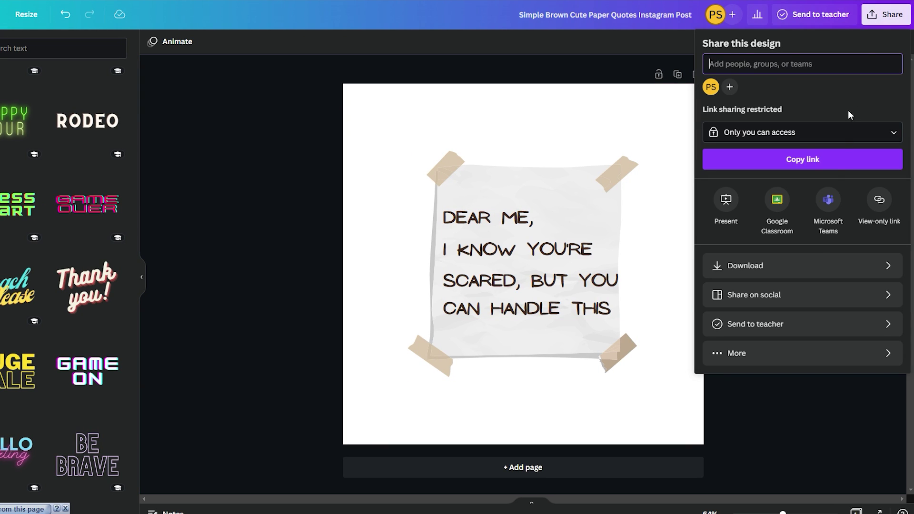
click(839, 271)
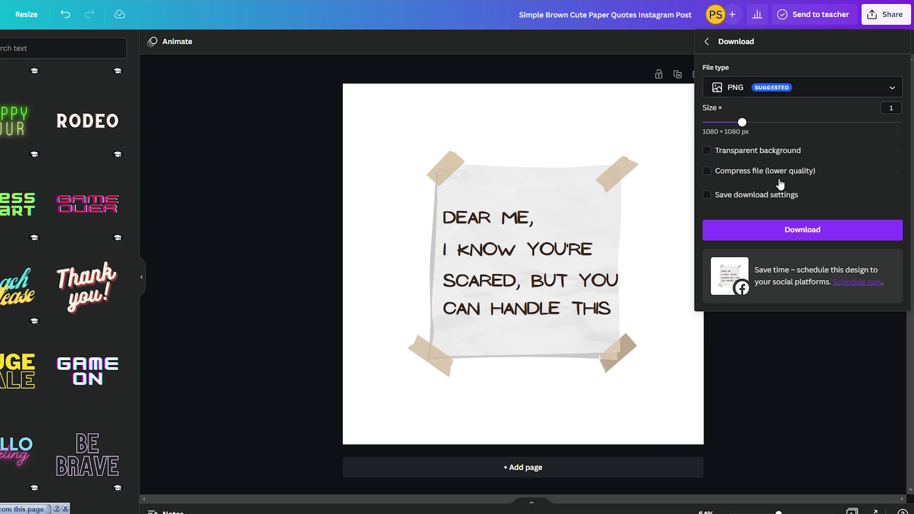
click(713, 153)
click(780, 236)
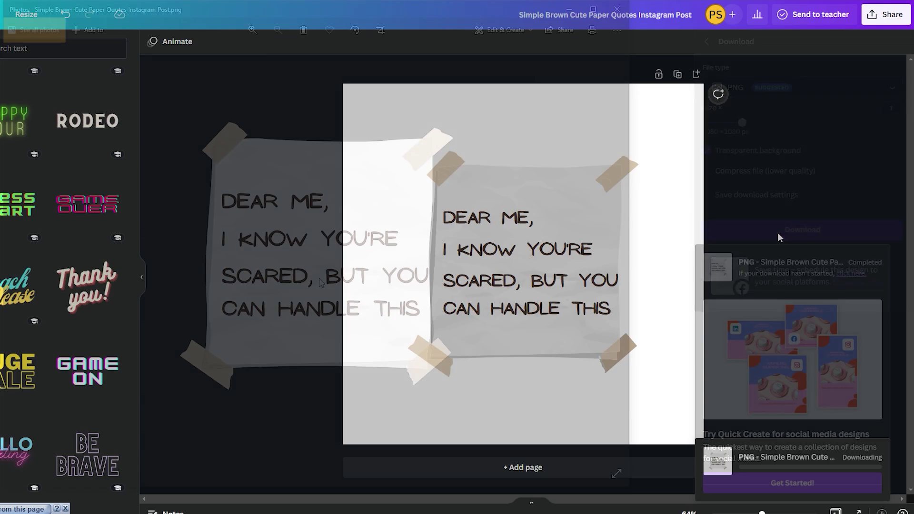
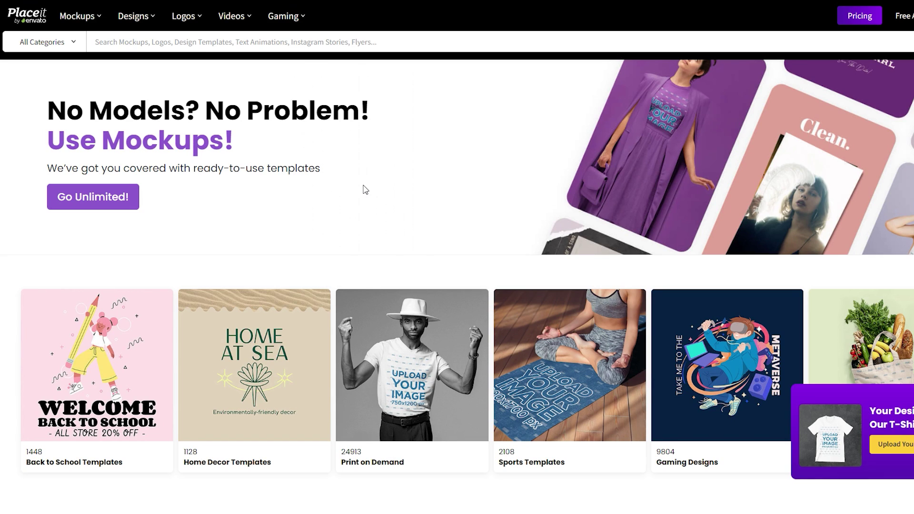
- Go to Placeit's T-Shirt mockup templates via Mockups > Print on Demand and pick the bold woman mockup
mouse_move(101, 22)
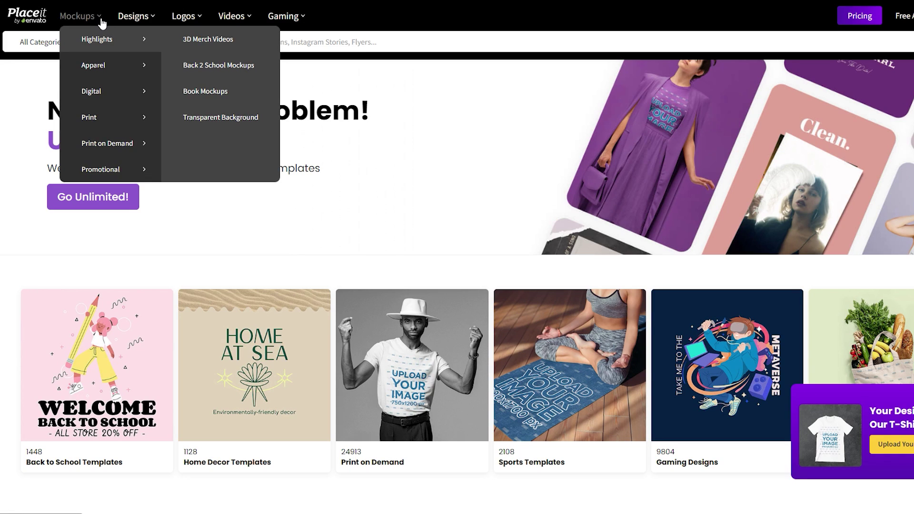
mouse_move(112, 142)
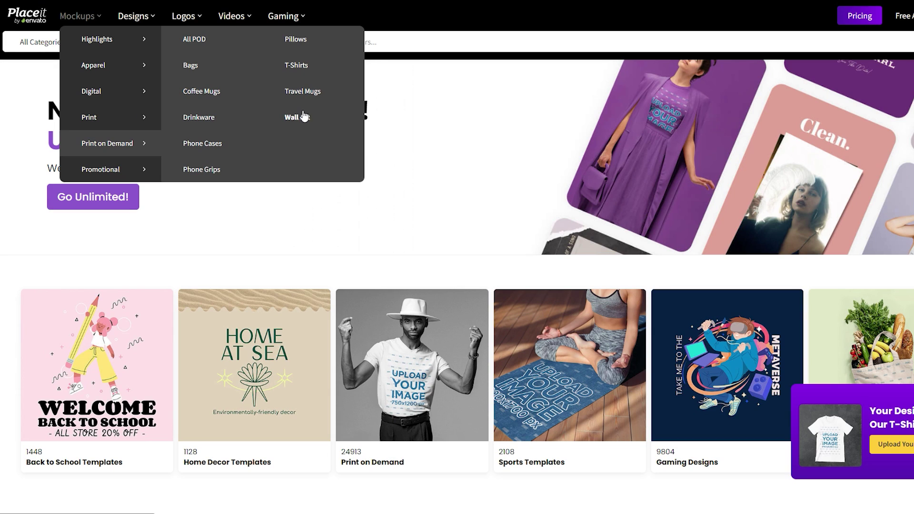
click(297, 67)
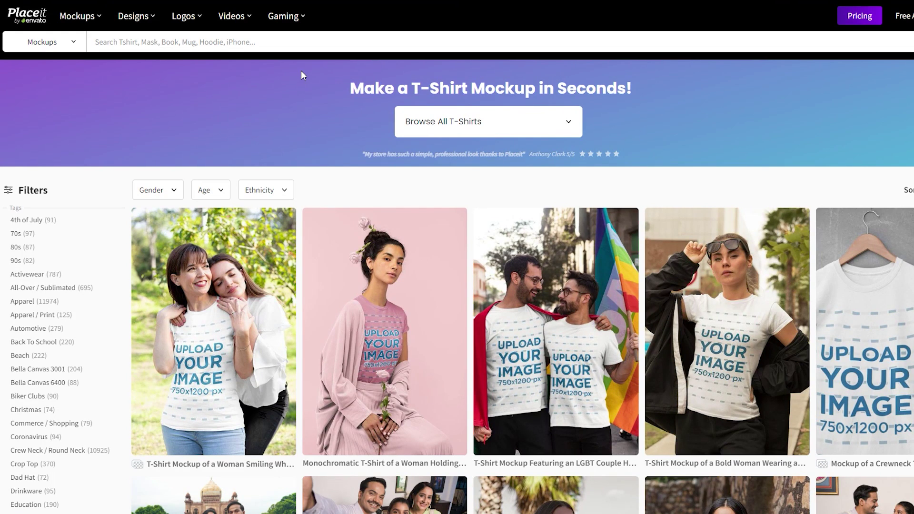
click(717, 324)
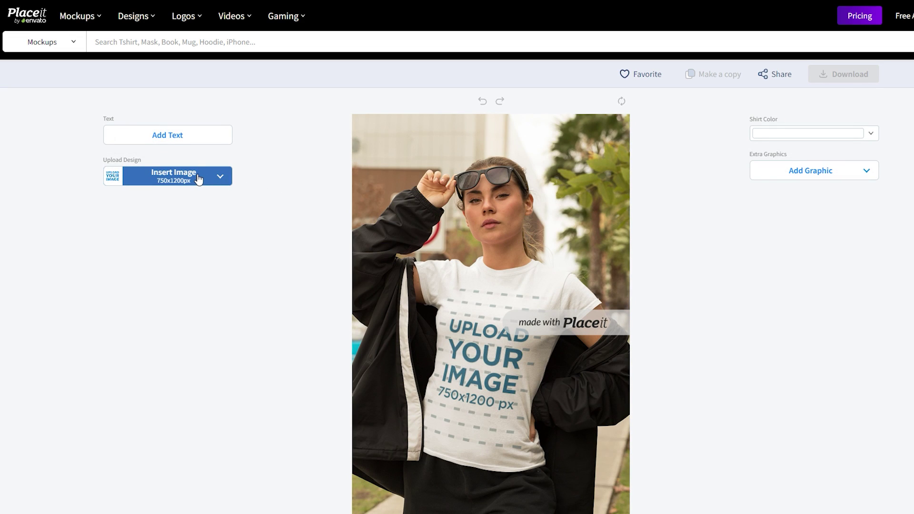
- Upload the quote PNG from Downloads as the mockup's design image
click(199, 178)
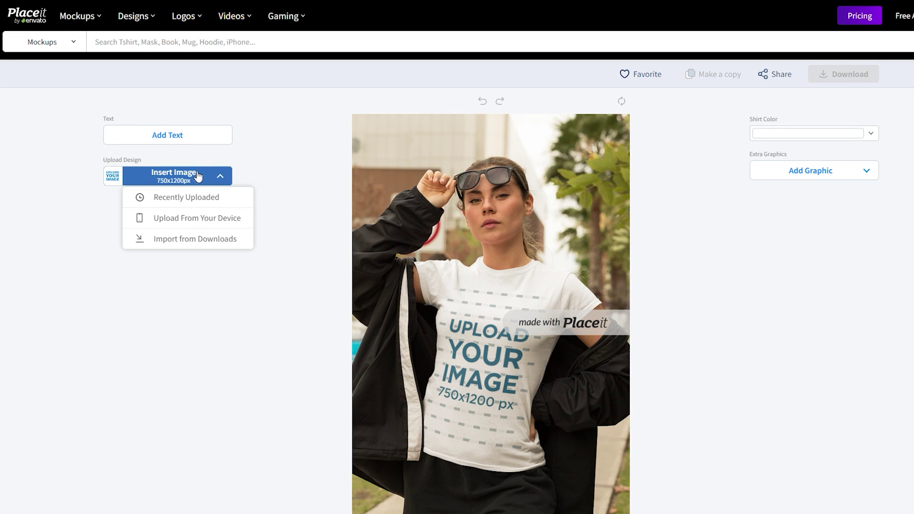
click(195, 222)
click(515, 193)
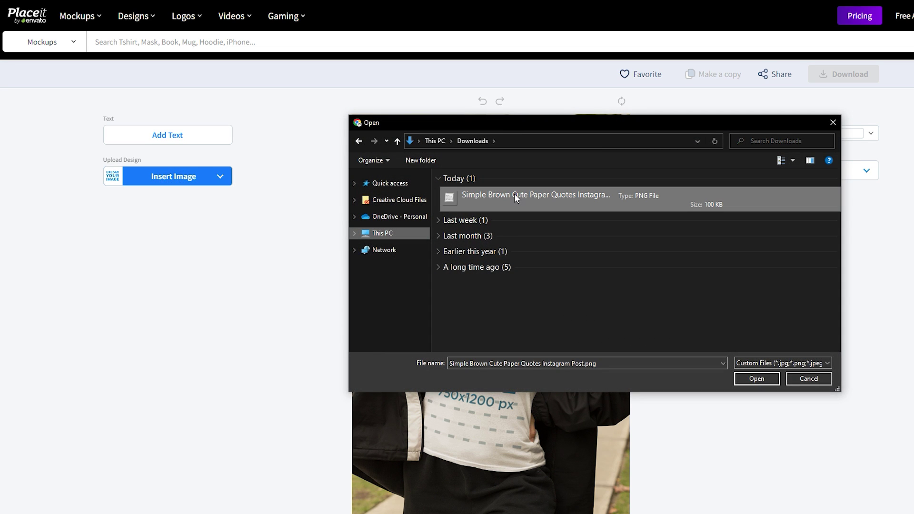
click(745, 376)
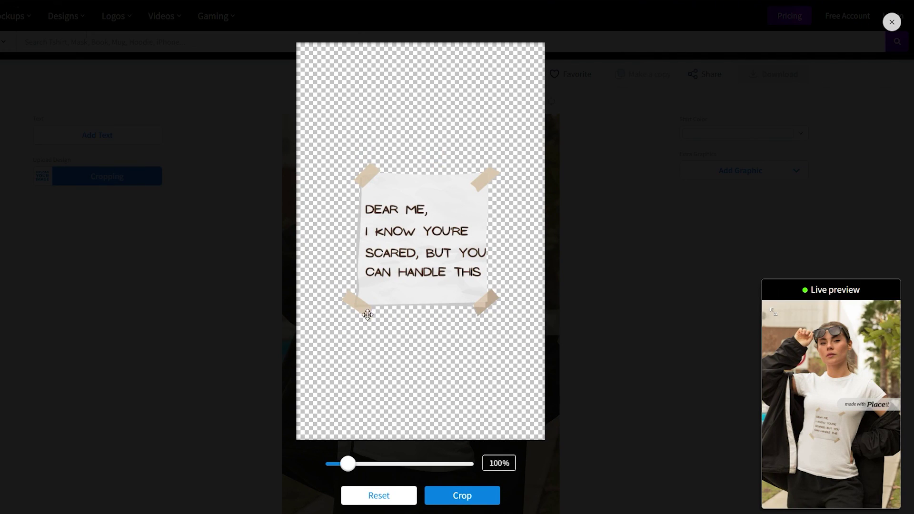
- Enlarge the note design to 155%, reposition it and apply the crop onto the shirt
click(362, 463)
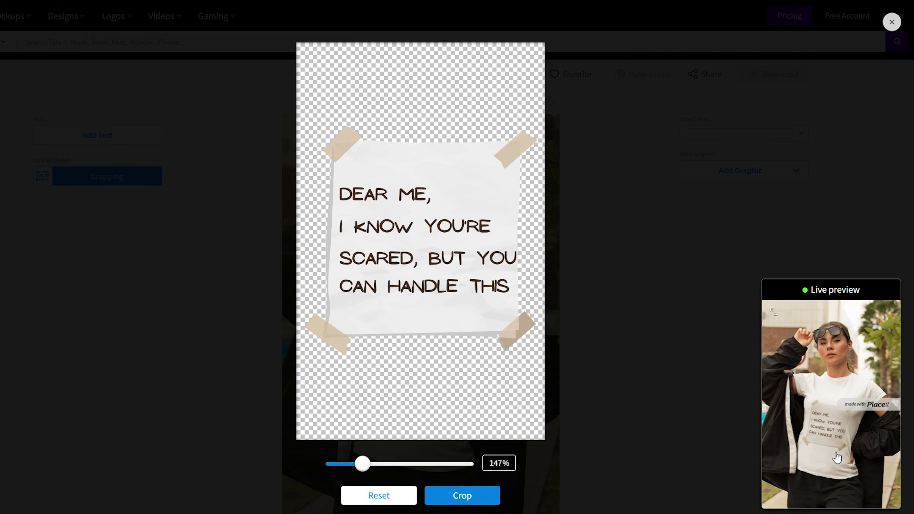
drag(363, 464, 365, 463)
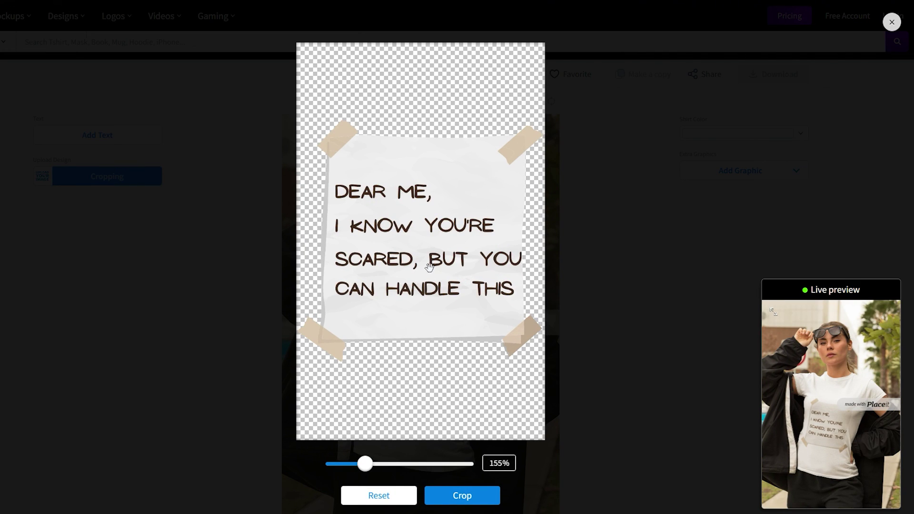
mouse_move(419, 262)
mouse_down()
mouse_move(405, 258)
mouse_move(422, 260)
mouse_up()
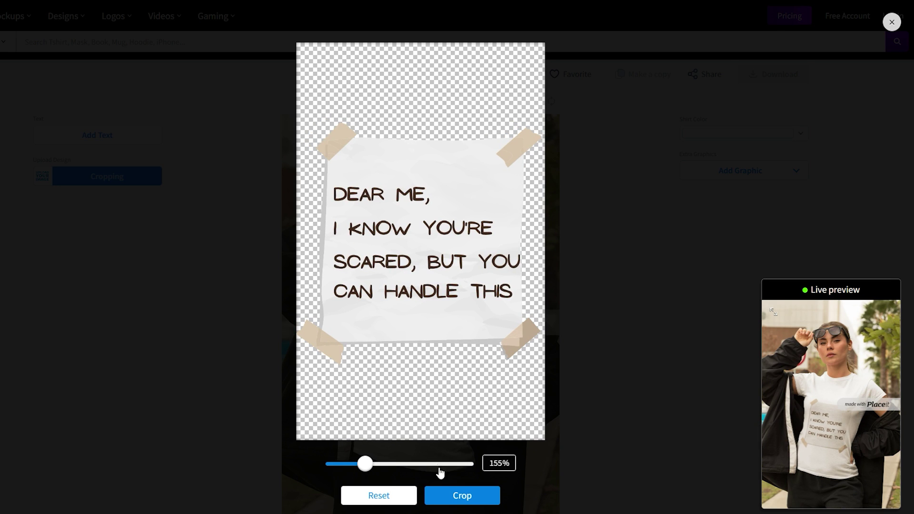
click(461, 495)
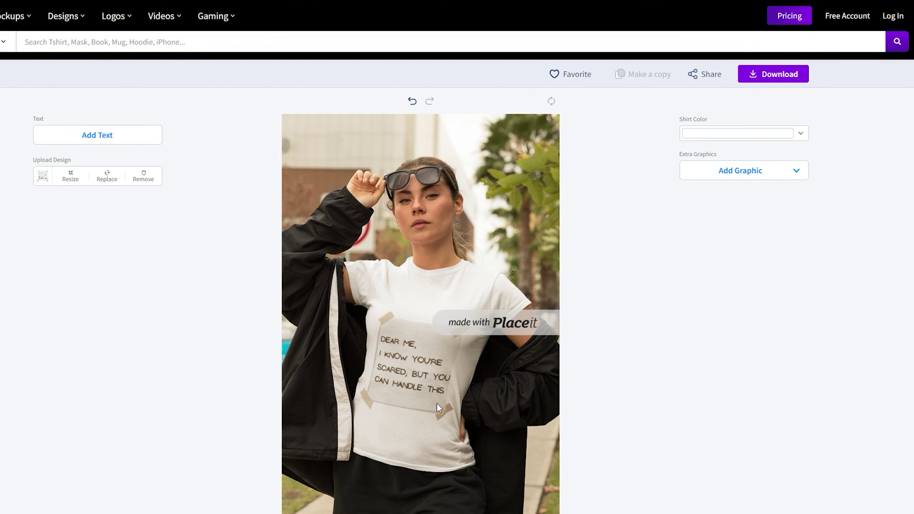
- Scroll through the related mockup thumbnails showing the 'Dear me' quote design
scroll(545, 316, down, 12)
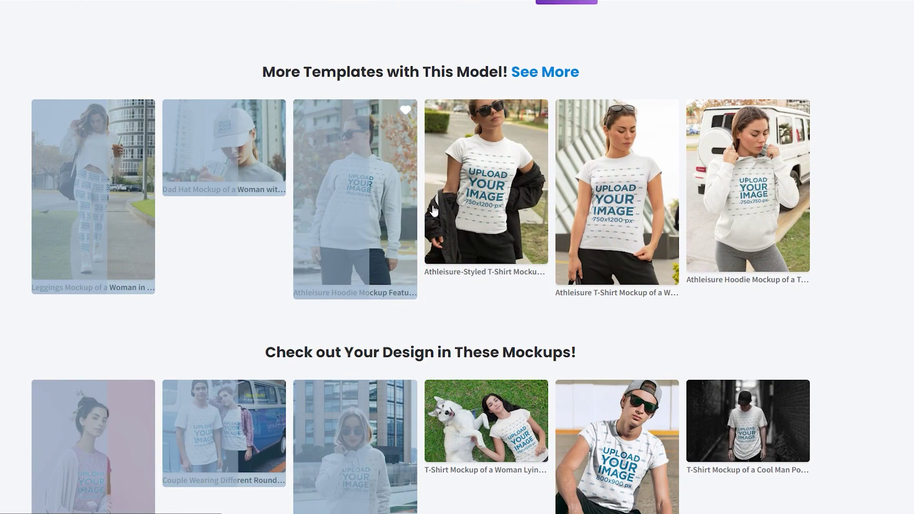
scroll(47, 306, down, 4)
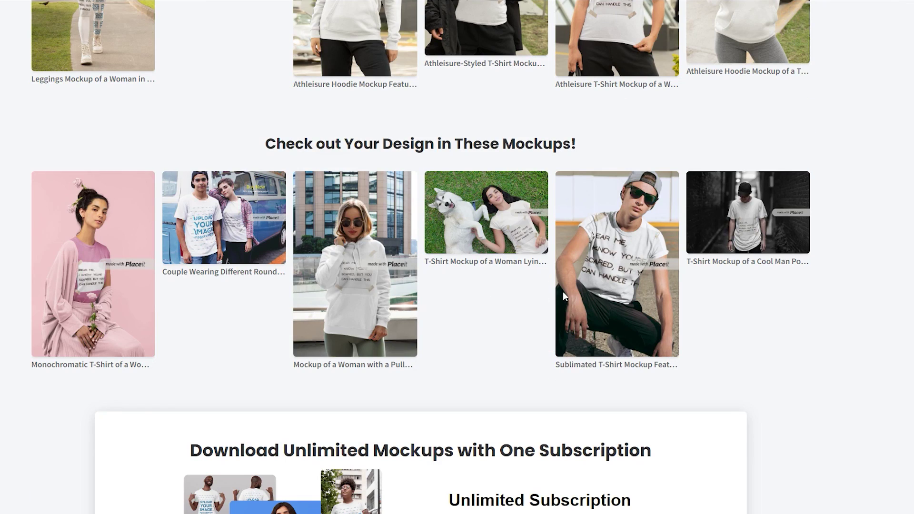
scroll(75, 322, up, 15)
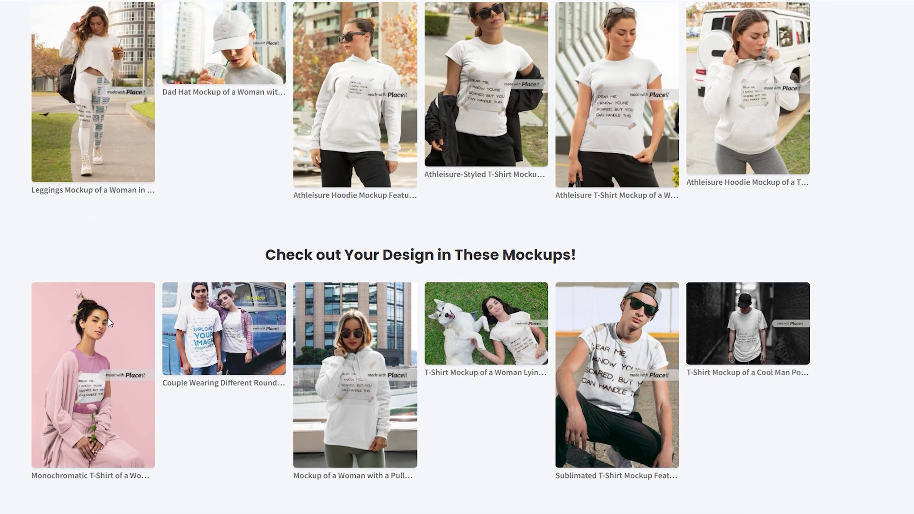
scroll(696, 414, up, 3)
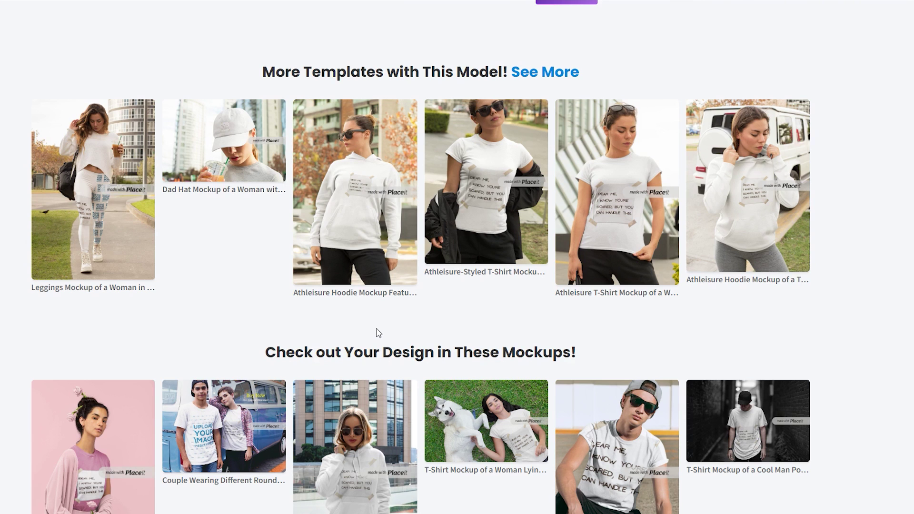
scroll(388, 325, down, 1)
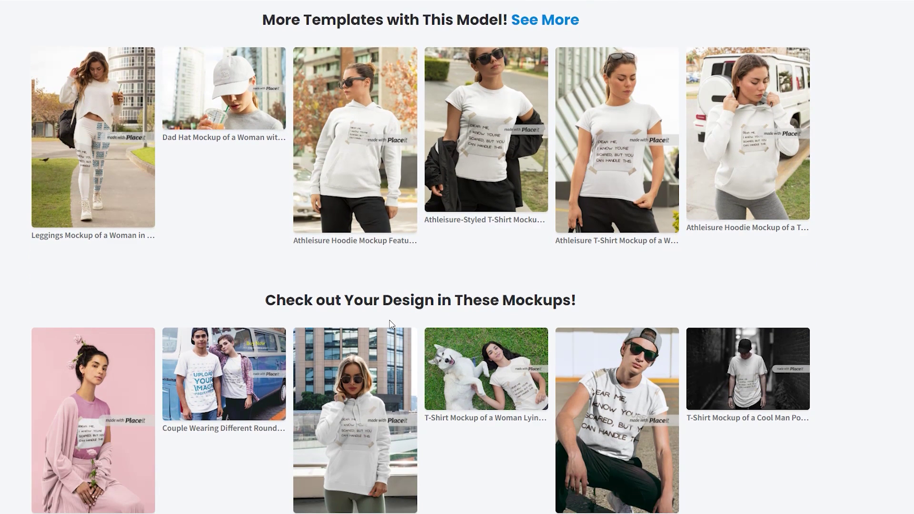
scroll(390, 325, down, 2)
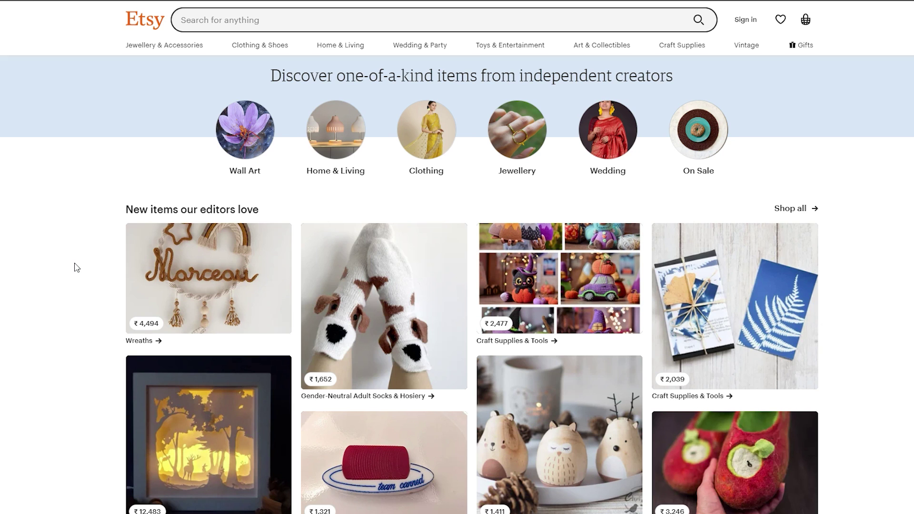
- Register a new Etsy account from the sign-in form
click(750, 20)
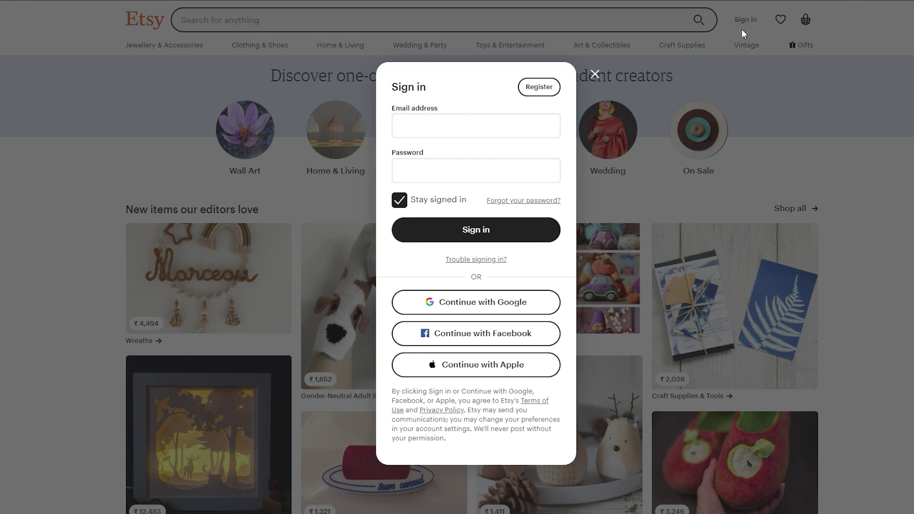
click(535, 90)
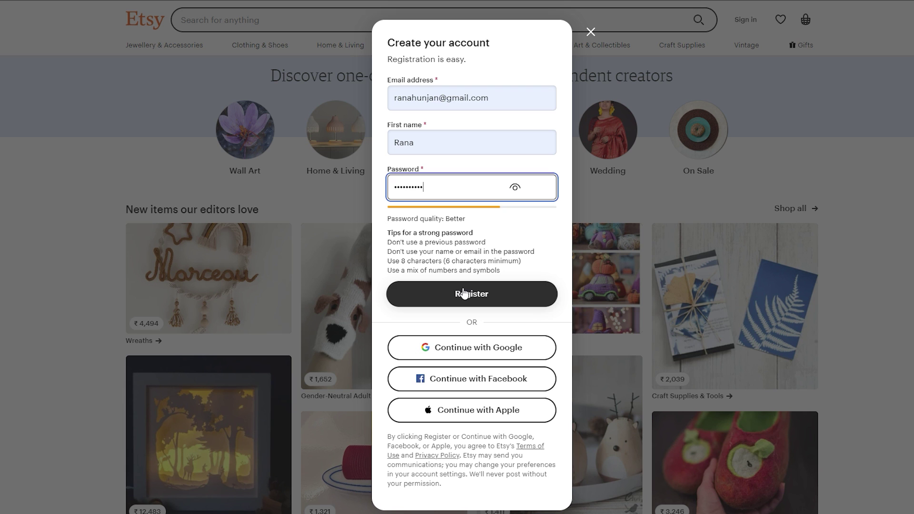
click(465, 293)
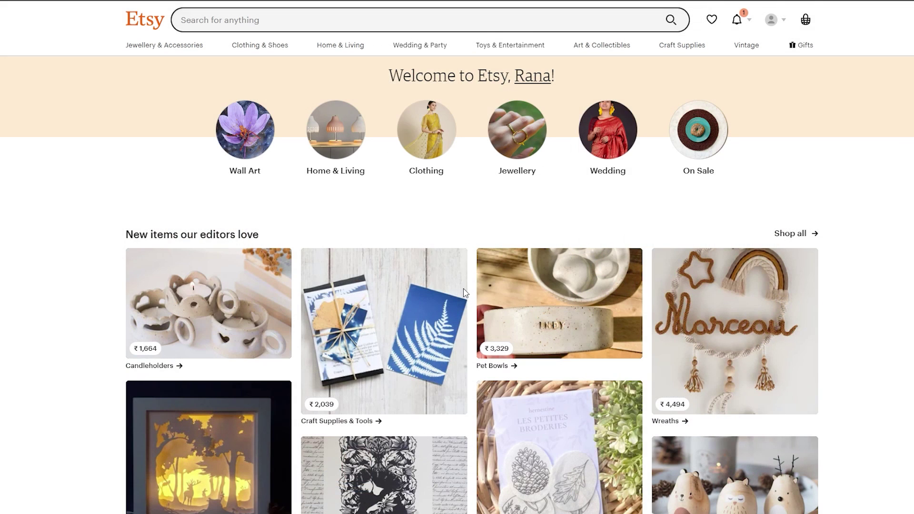
- Start selling on Etsy, skipping the intro questions to begin creating the shop
click(782, 29)
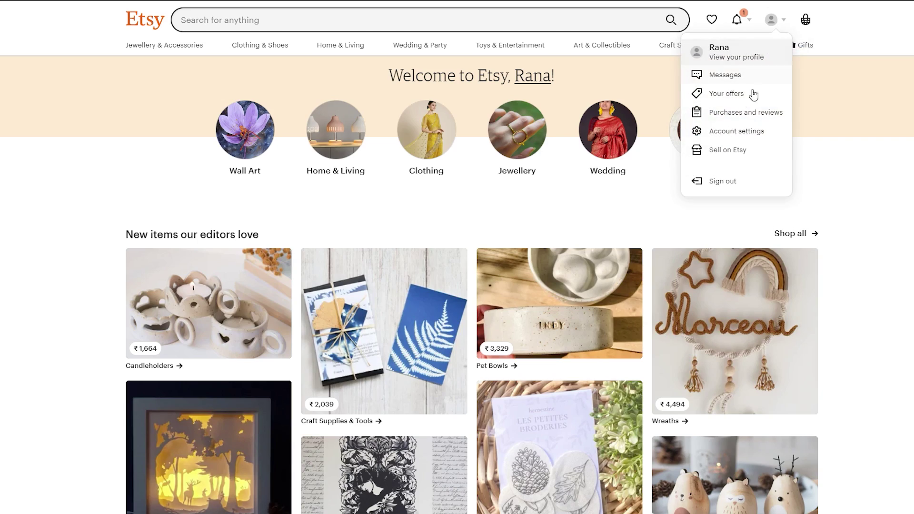
click(727, 150)
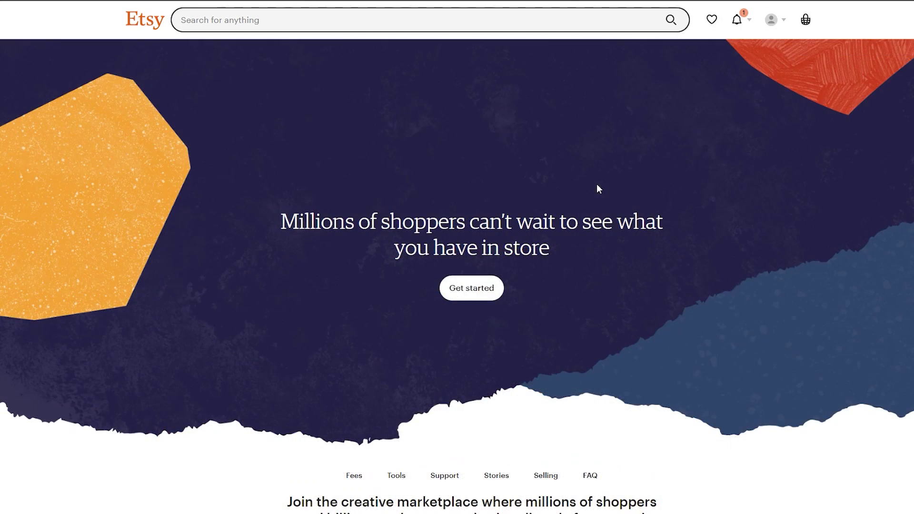
click(490, 297)
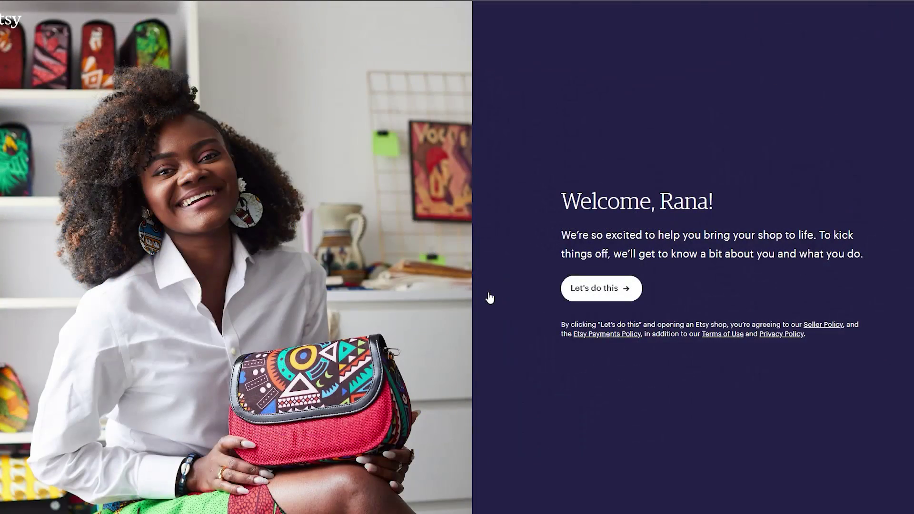
click(590, 296)
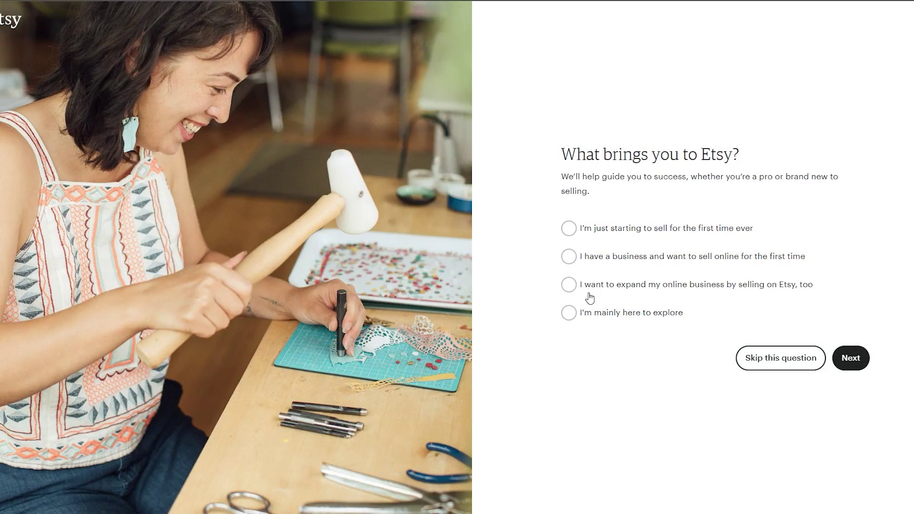
click(758, 365)
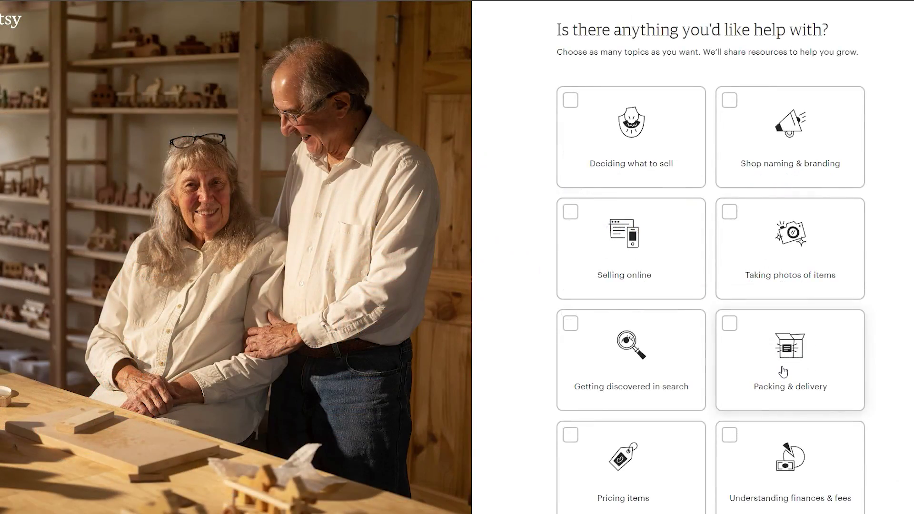
scroll(784, 372, down, 5)
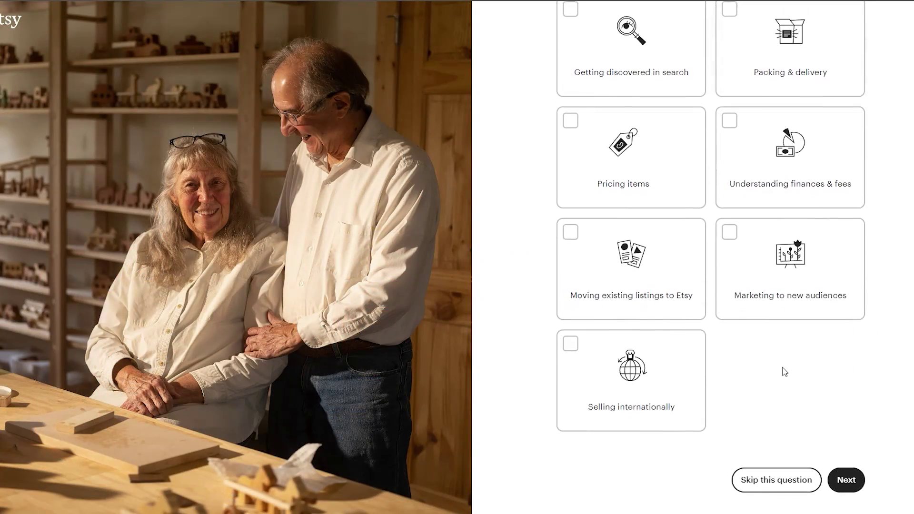
click(775, 480)
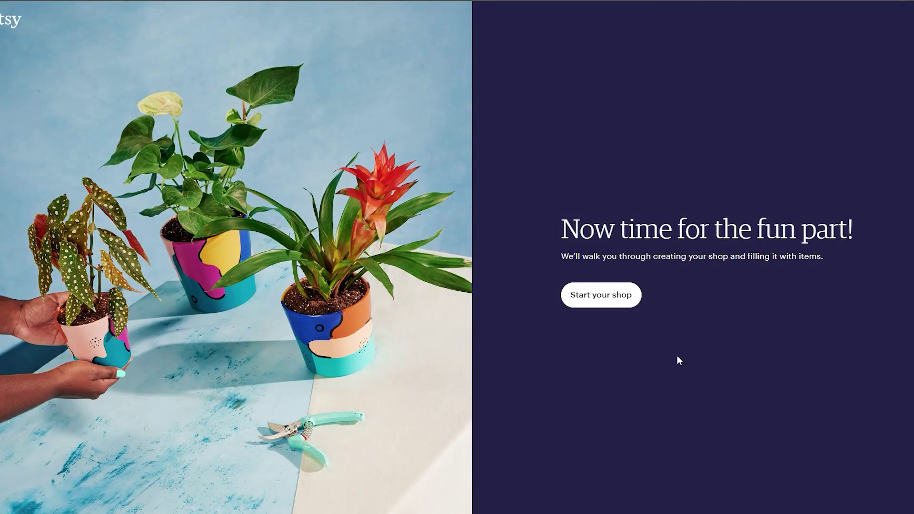
click(610, 300)
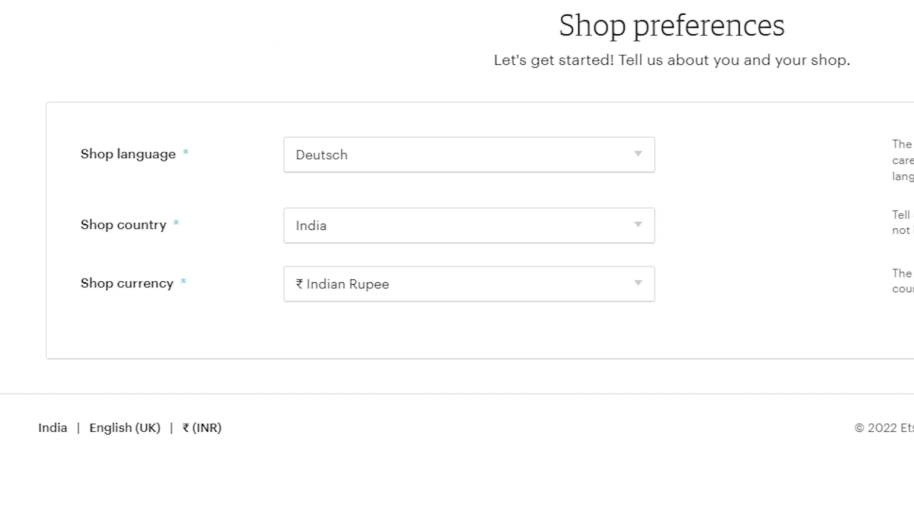
- Change the shop language from Deutsch to English, save preferences, then save the shop name
click(467, 153)
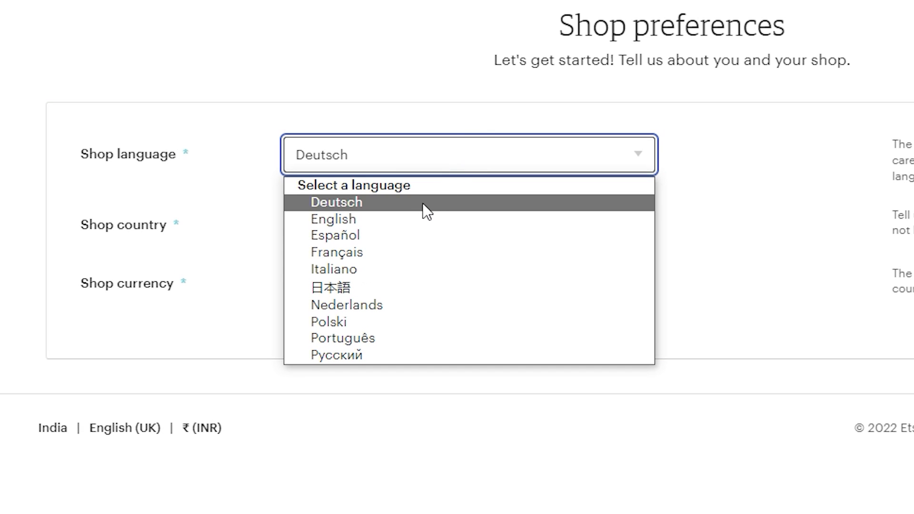
click(394, 219)
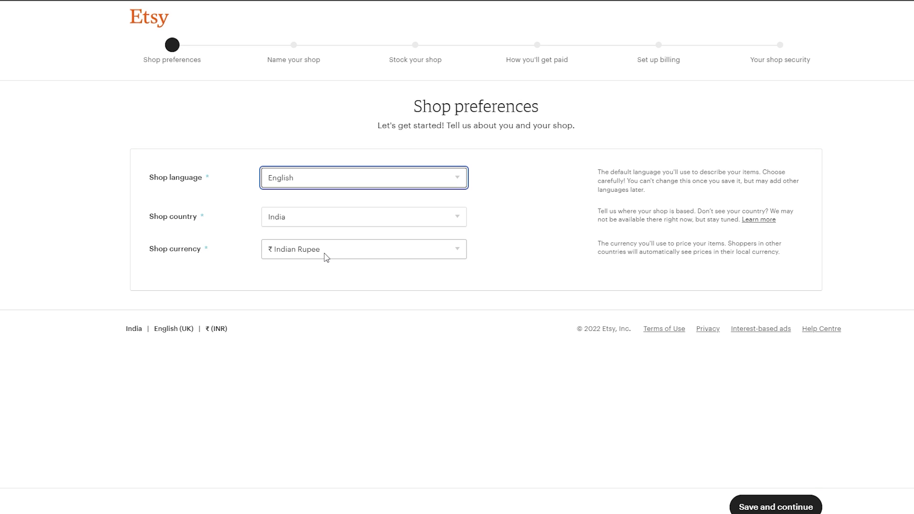
click(806, 505)
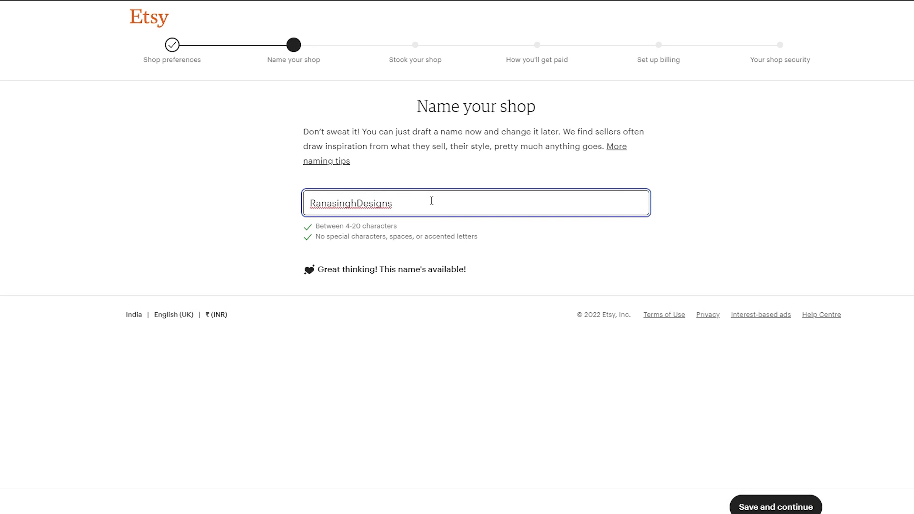
click(760, 501)
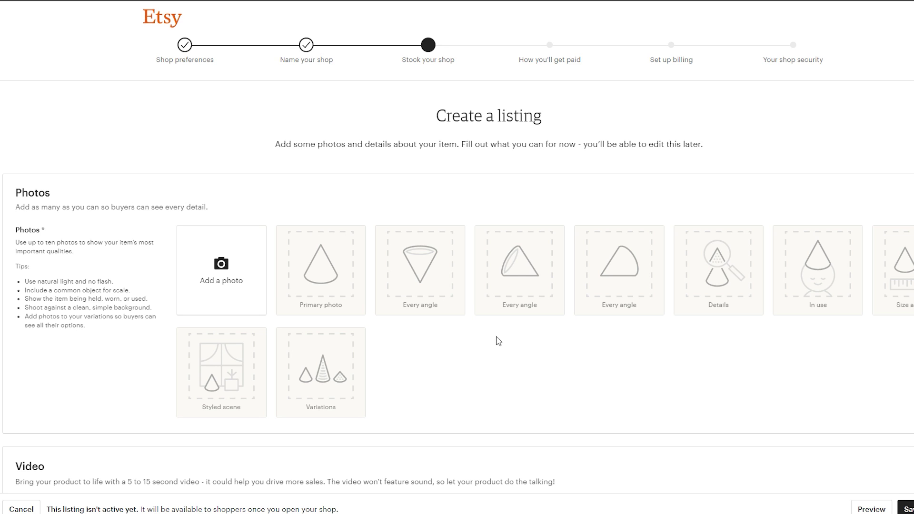
- Upload Simple Brown Cute Paper Quotes Instagram Post.png as the listing's primary photo
click(235, 283)
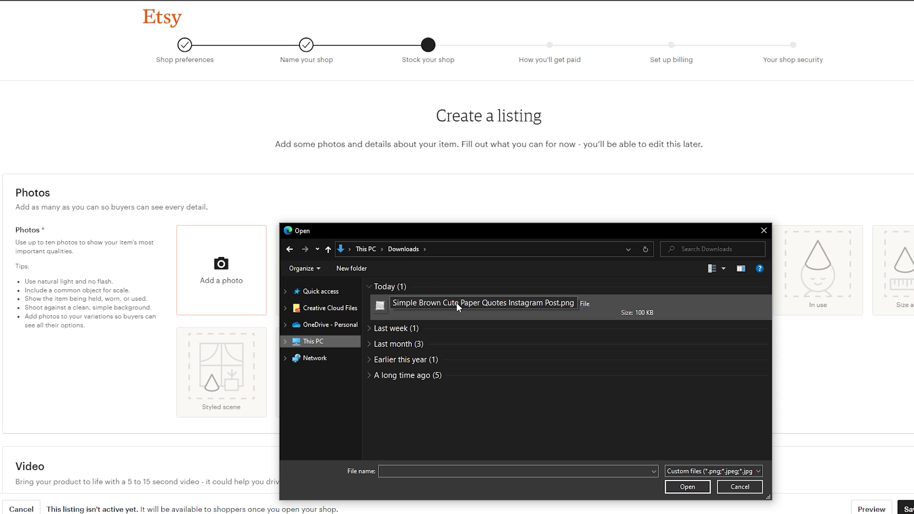
click(481, 303)
click(673, 489)
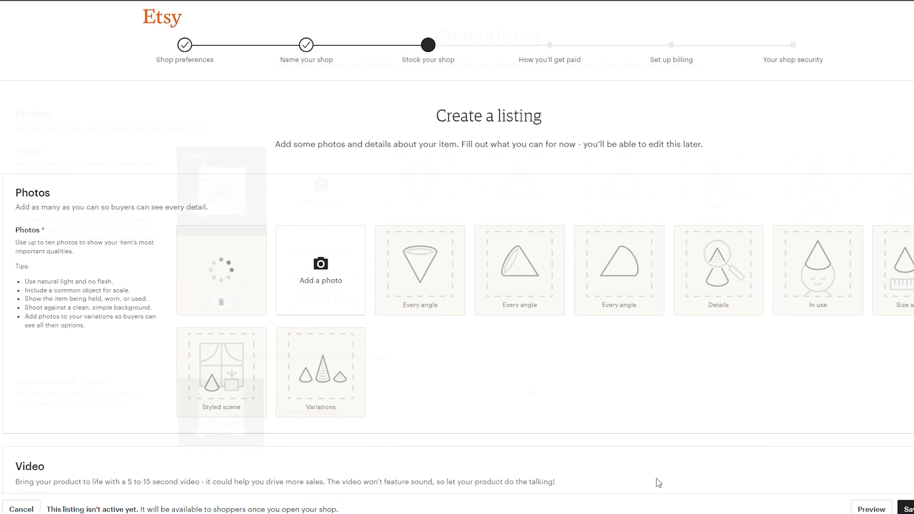
scroll(475, 390, down, 2)
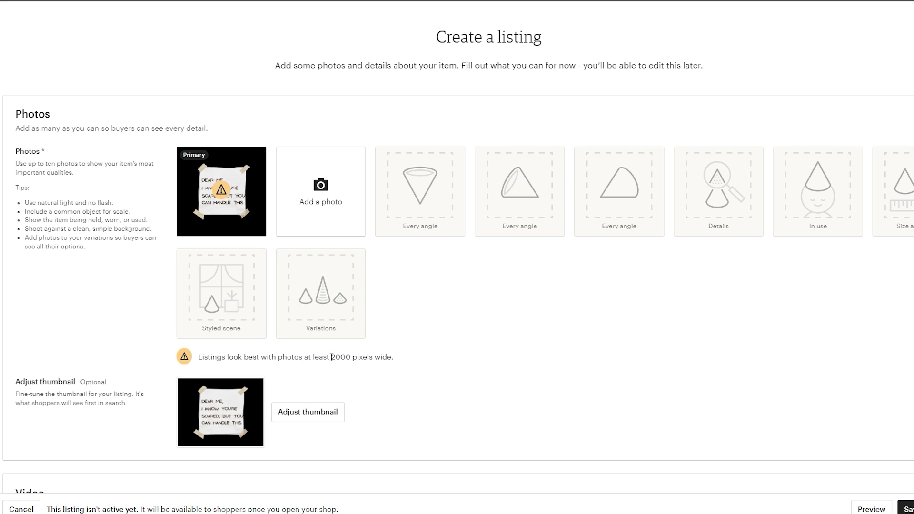
drag(332, 356, 351, 359)
click(391, 265)
- Paste 'Best Motivational Quotes of 2022' as the listing title
scroll(361, 369, down, 10)
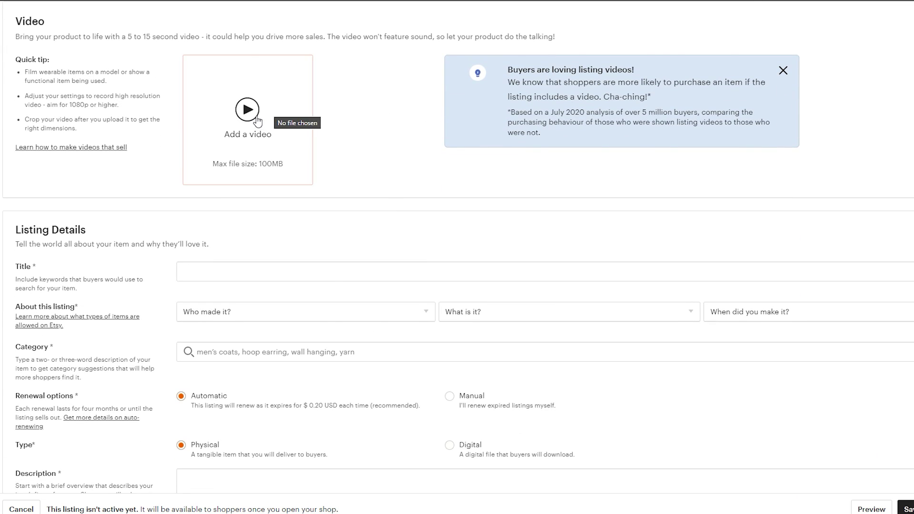
scroll(130, 244, down, 2)
click(248, 192)
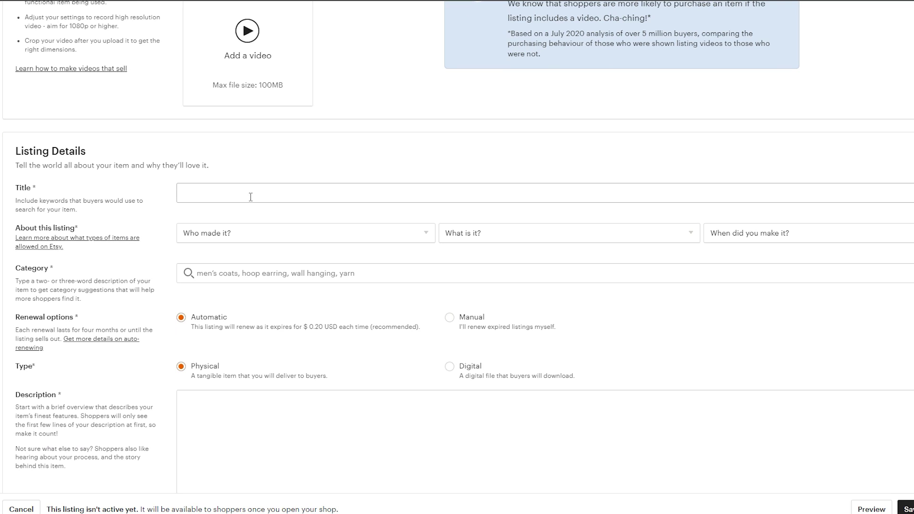
text(Best Motivational Quotes of 2022)
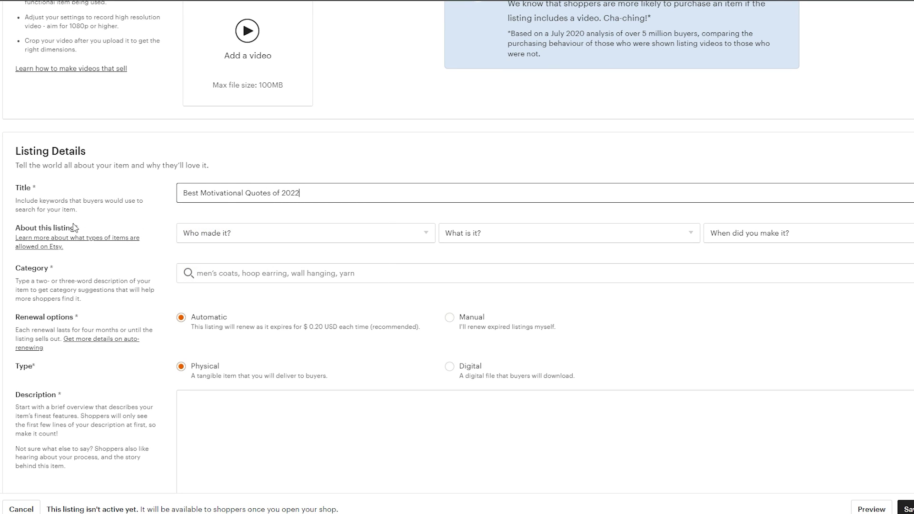
- Set who made it to I did, what it is to A finished product, made 2020 - 2022
click(248, 235)
click(229, 268)
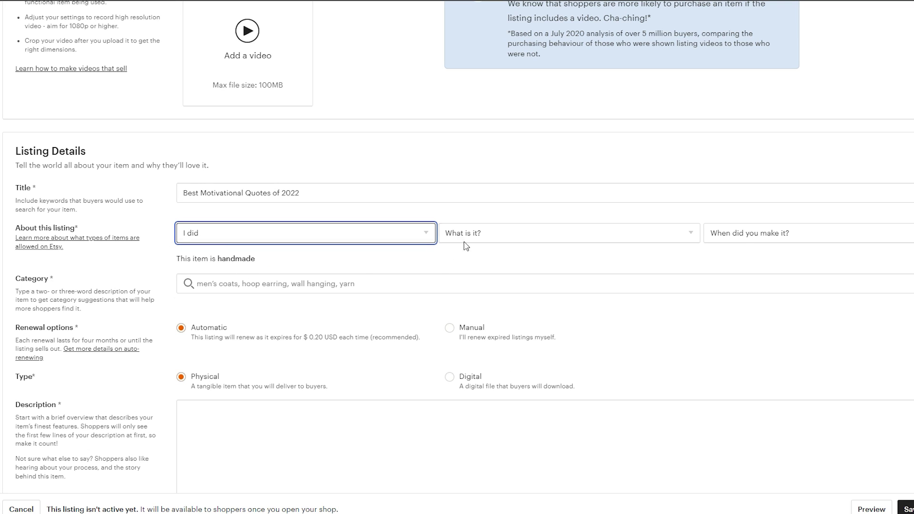
click(466, 245)
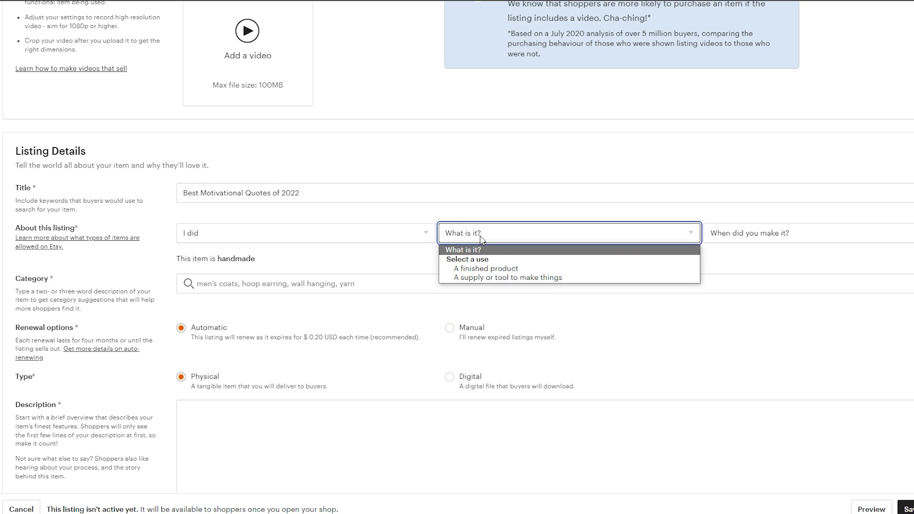
click(503, 269)
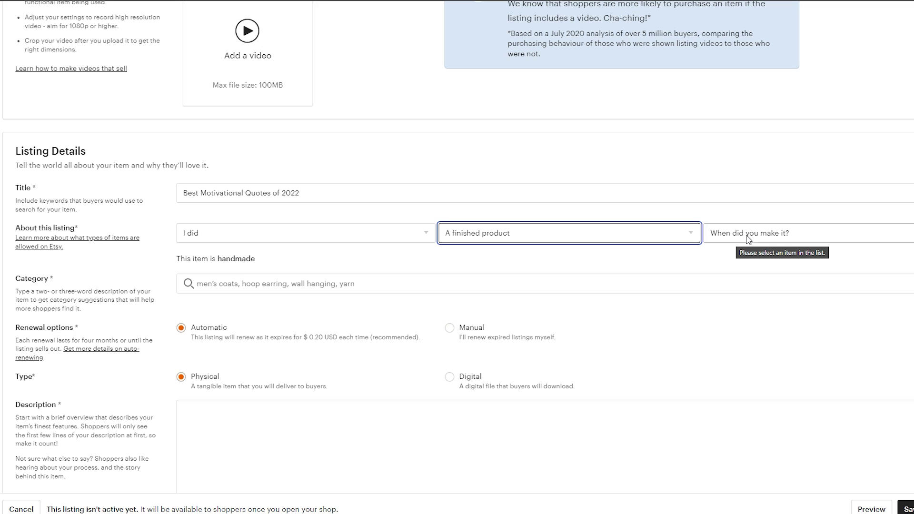
click(744, 236)
click(770, 292)
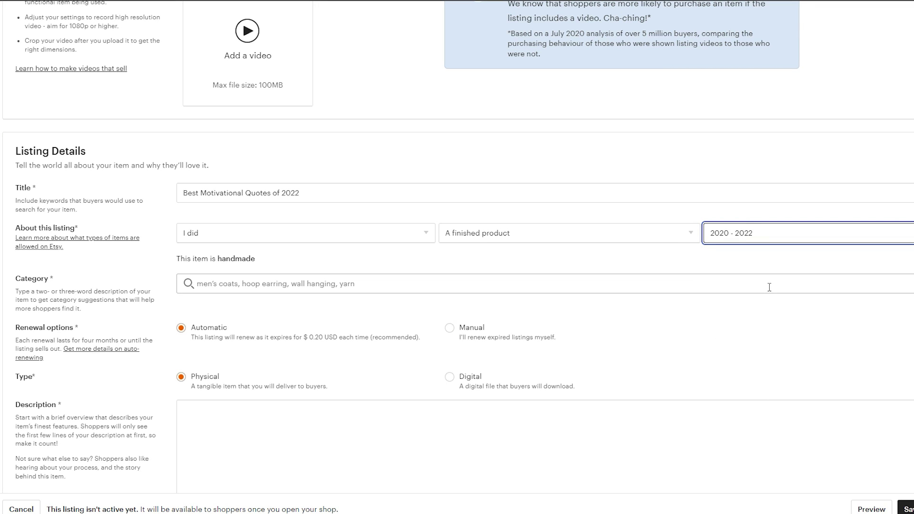
- Choose the Digital category and change the listing type from Physical to Digital
click(304, 284)
text(digital)
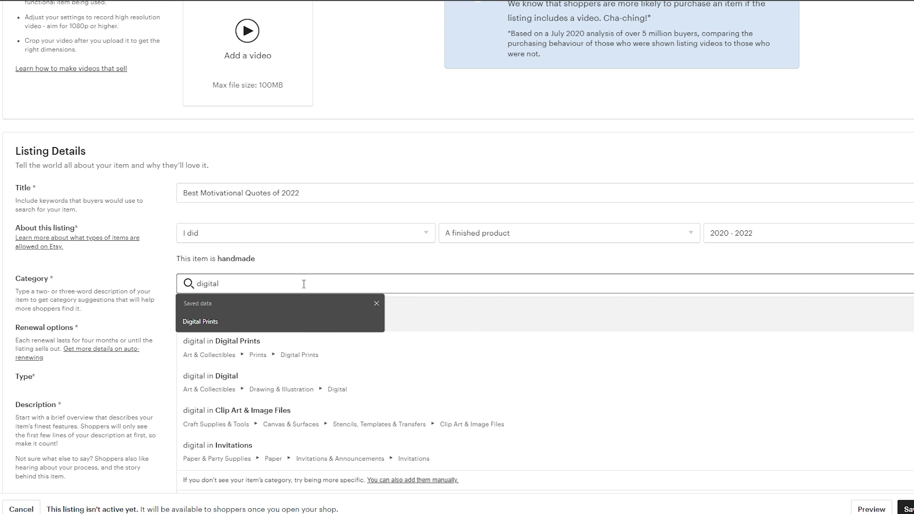
key(Down)
key(Down)
key(Return)
scroll(267, 300, down, 3)
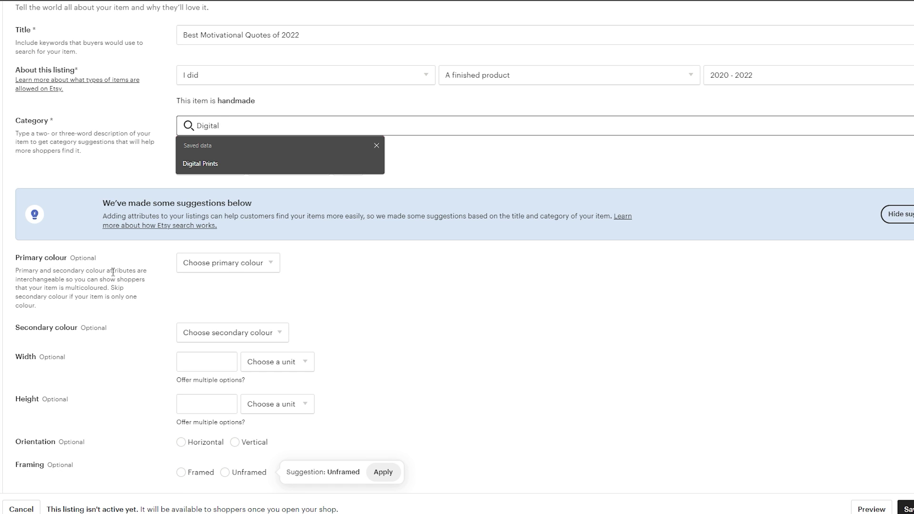
scroll(119, 349, down, 3)
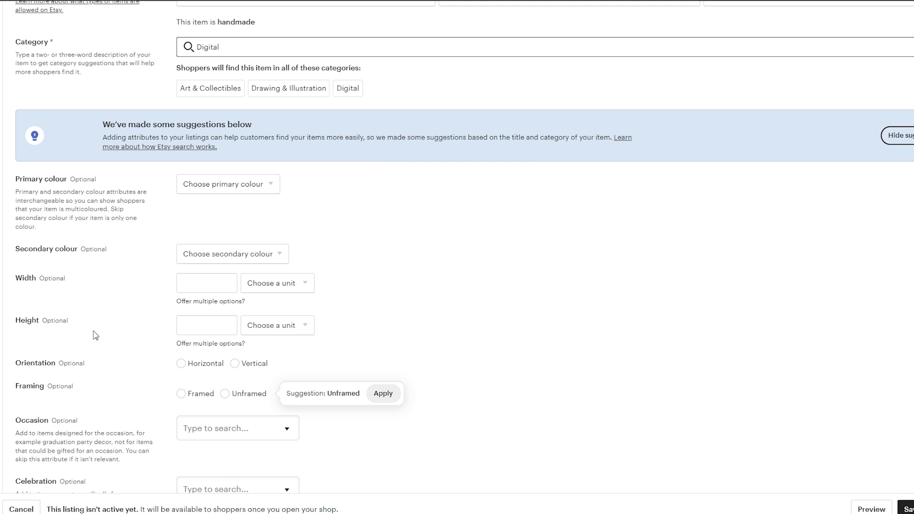
scroll(96, 349, down, 2)
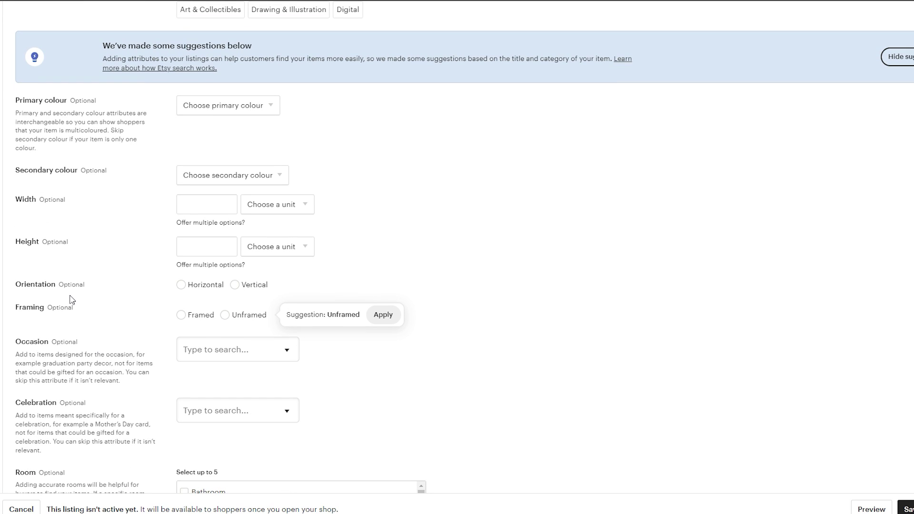
scroll(72, 299, down, 2)
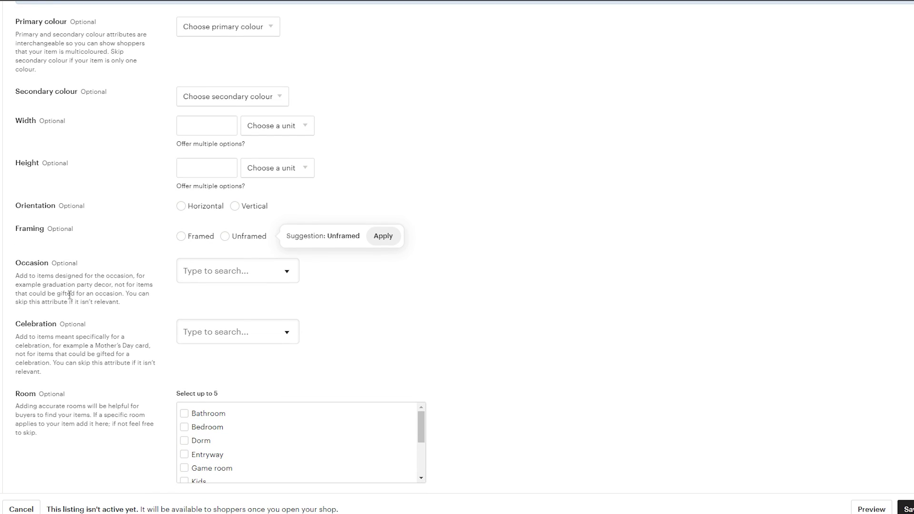
scroll(70, 295, down, 10)
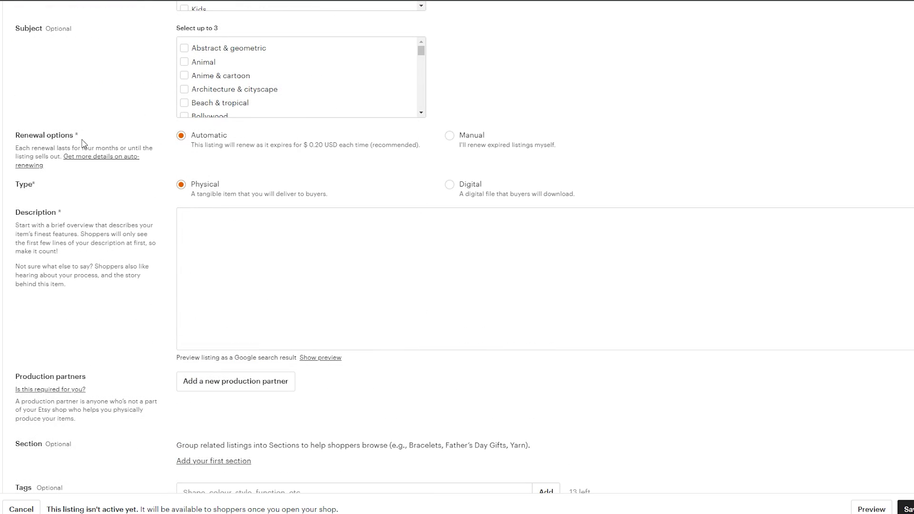
click(460, 190)
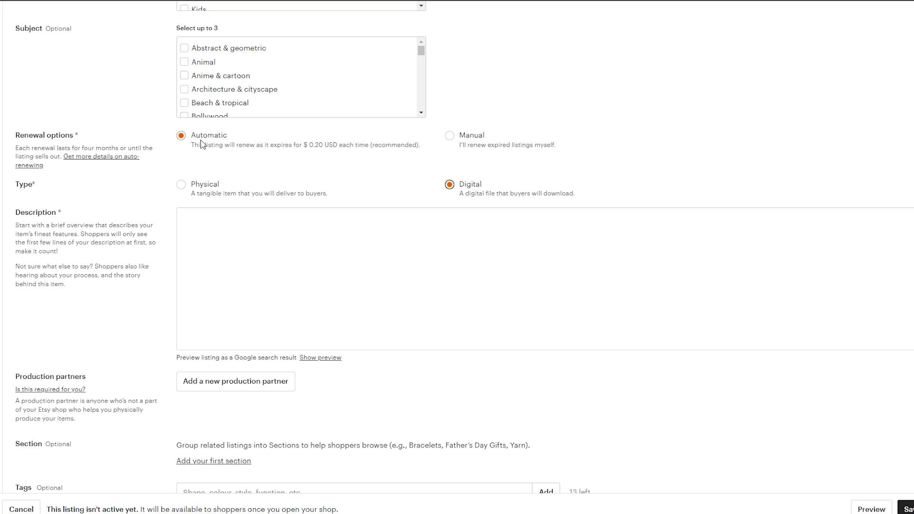
scroll(191, 145, down, 2)
click(237, 157)
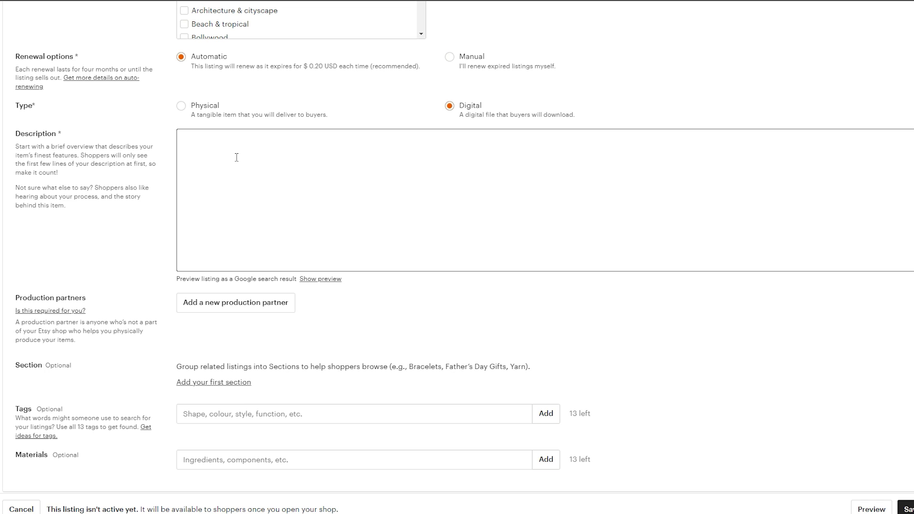
- Paste the prepared description of the printable quote files
key(ctrl+v)
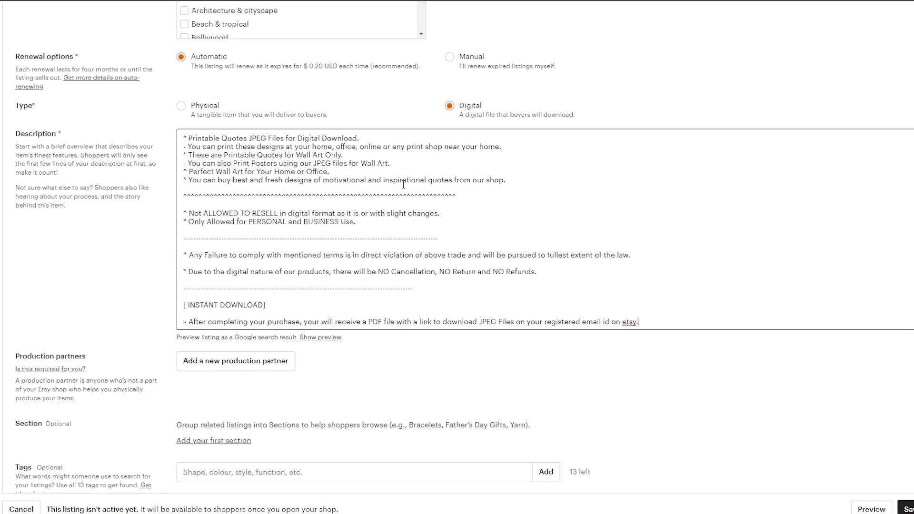
scroll(333, 238, down, 2)
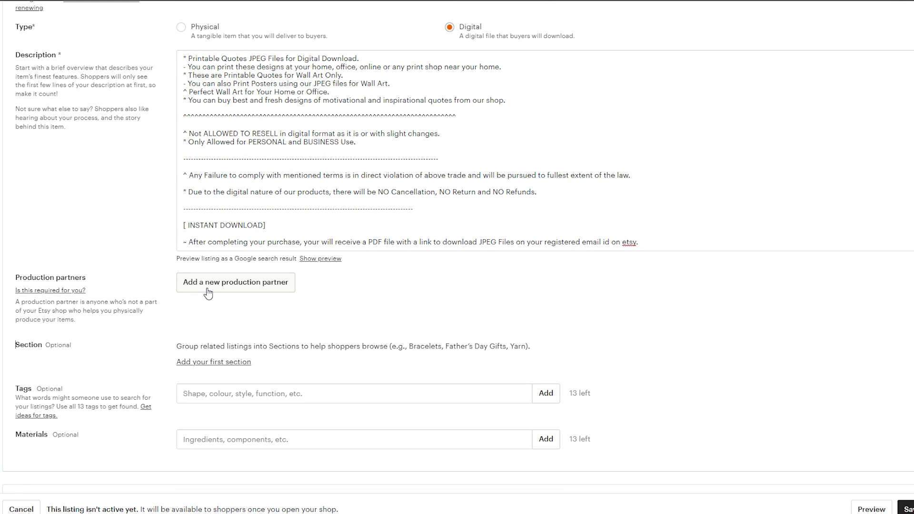
scroll(208, 293, down, 4)
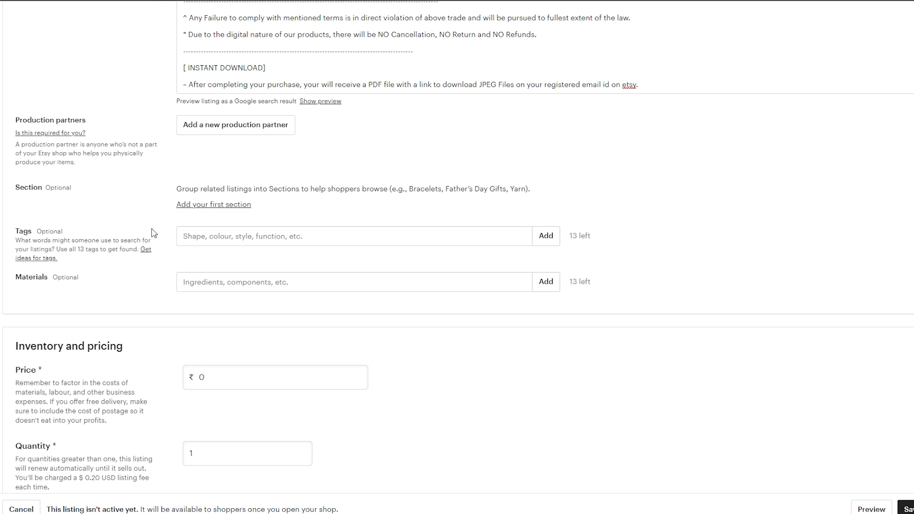
- Add the tags Quotes, Quote and Motivational Quotes to the listing
click(191, 236)
text(Q)
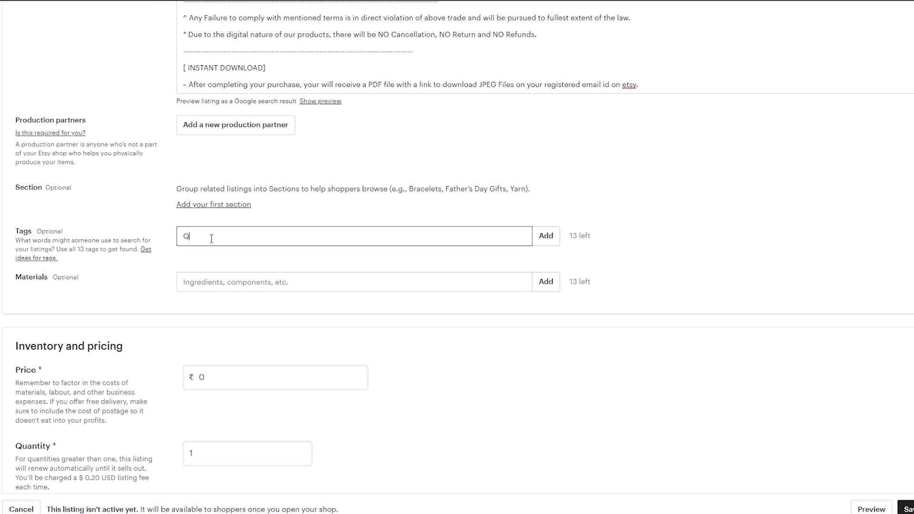
text(uotes)
scroll(373, 179, down, 2)
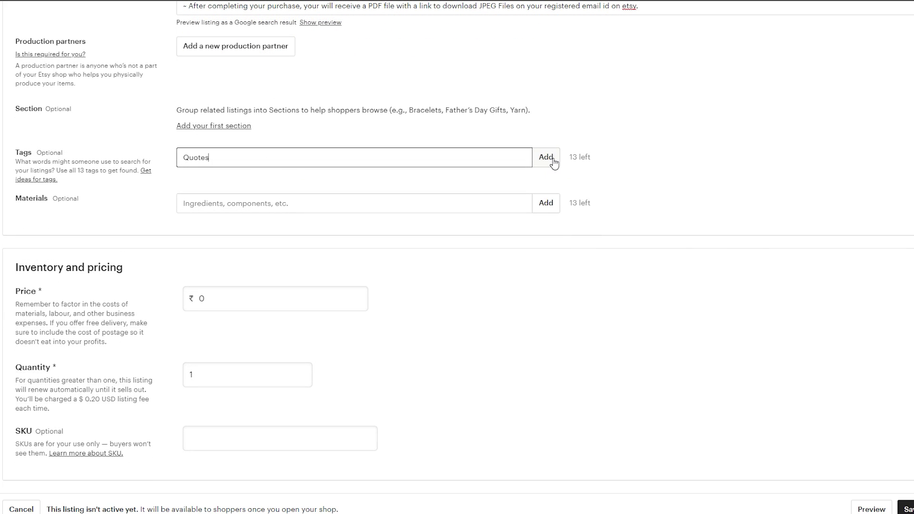
click(548, 159)
text(Quote)
click(545, 157)
text(Motivational Quotes)
key(Return)
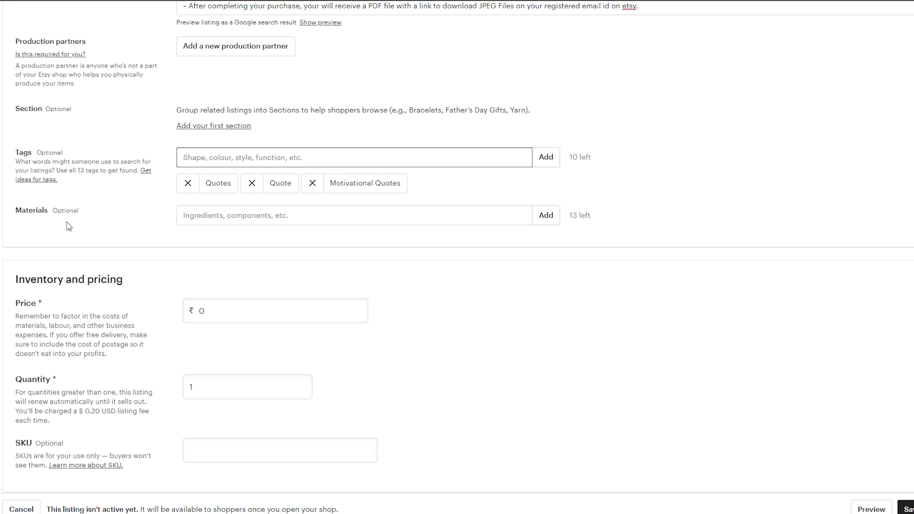
- Set the listing price to ₹200
scroll(287, 238, down, 2)
scroll(166, 217, down, 2)
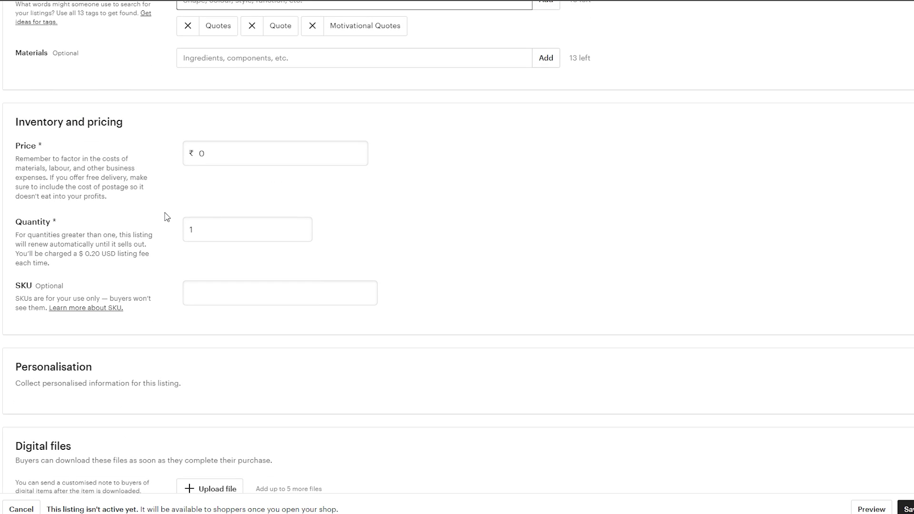
click(211, 148)
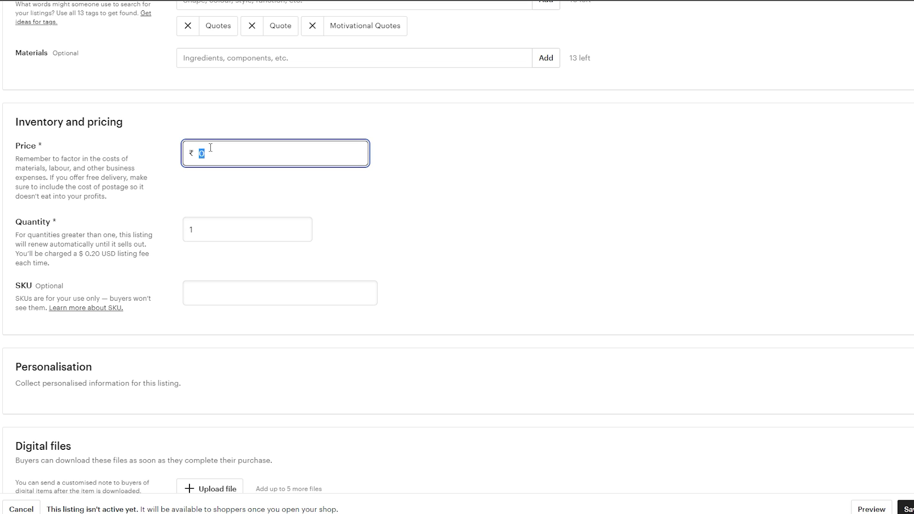
text(200)
click(432, 171)
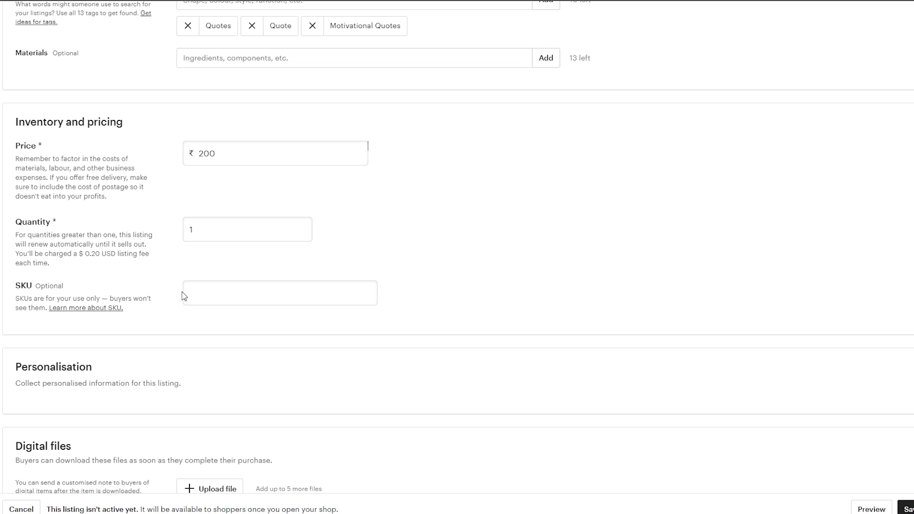
- Attach the quote PNG as the downloadable digital file and save the listing
scroll(228, 293, down, 2)
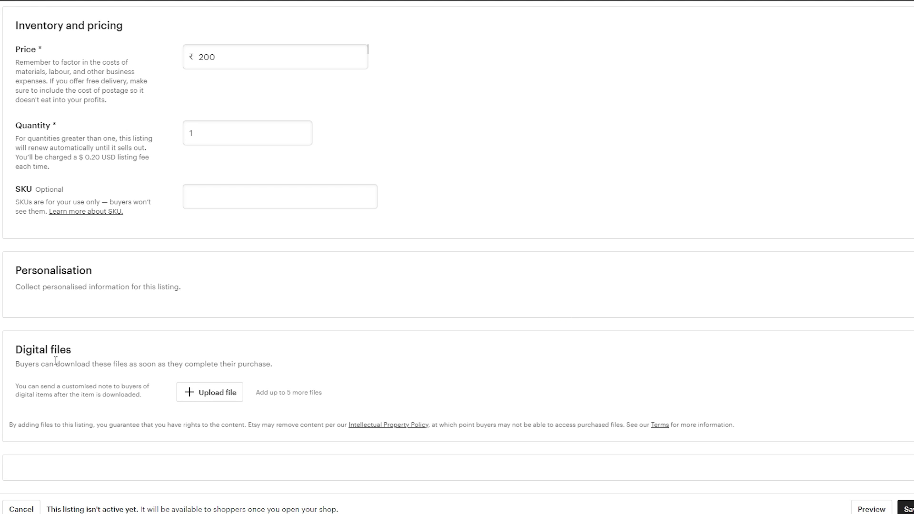
click(214, 395)
click(416, 305)
click(684, 486)
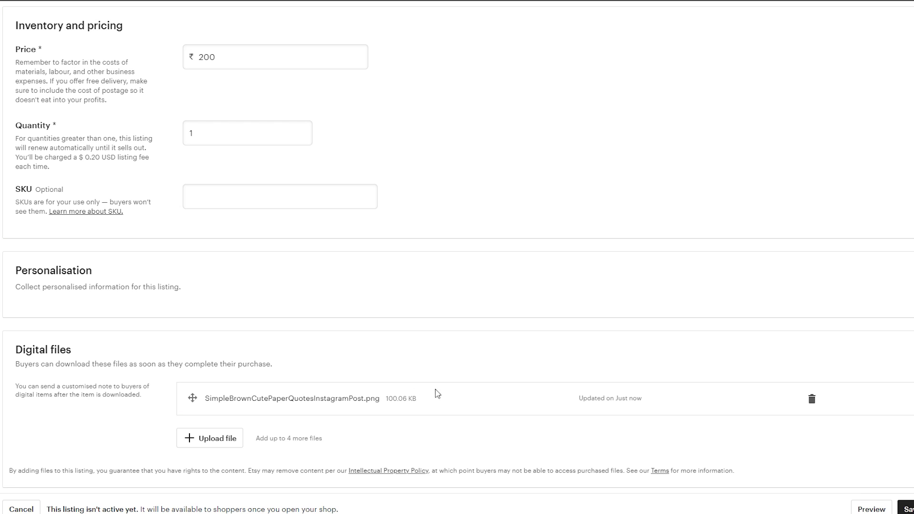
click(867, 501)
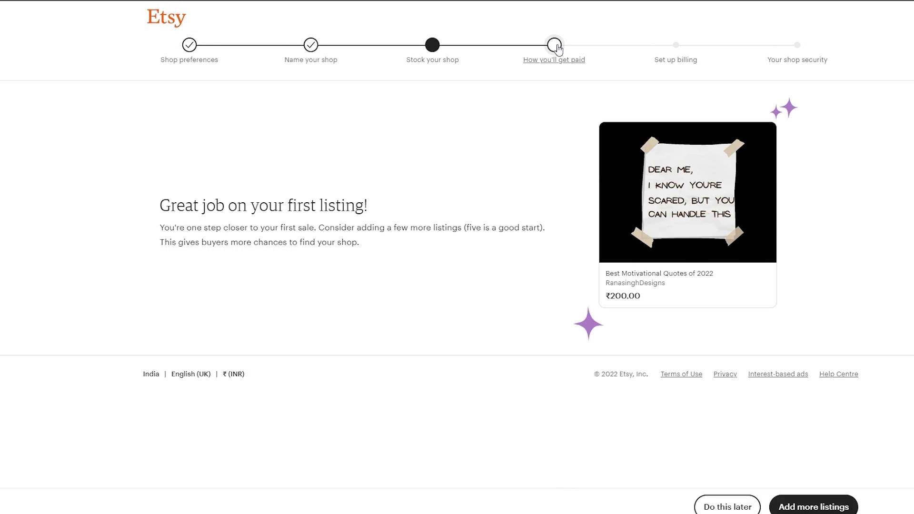
- Move from the first-listing confirmation to the How you'll get paid step
click(557, 47)
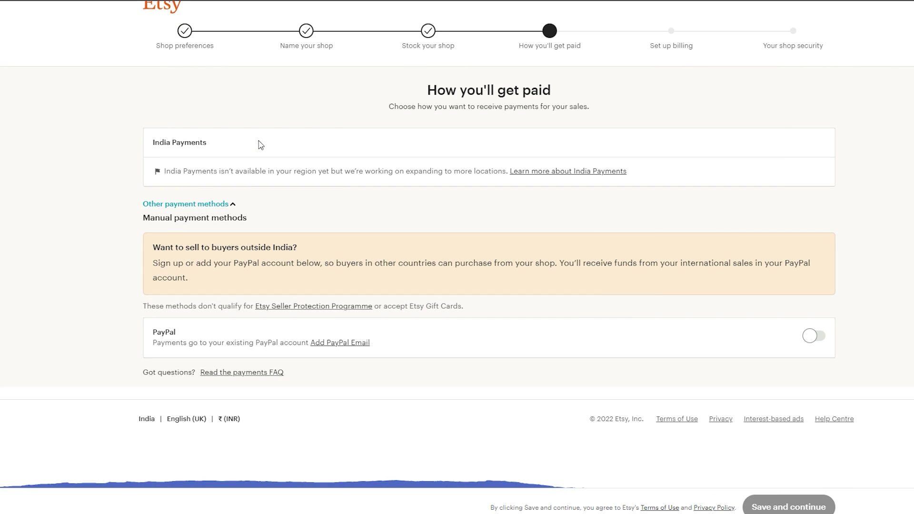
- Add the seller's PayPal e-mail as the payment method and save the payment settings
click(340, 343)
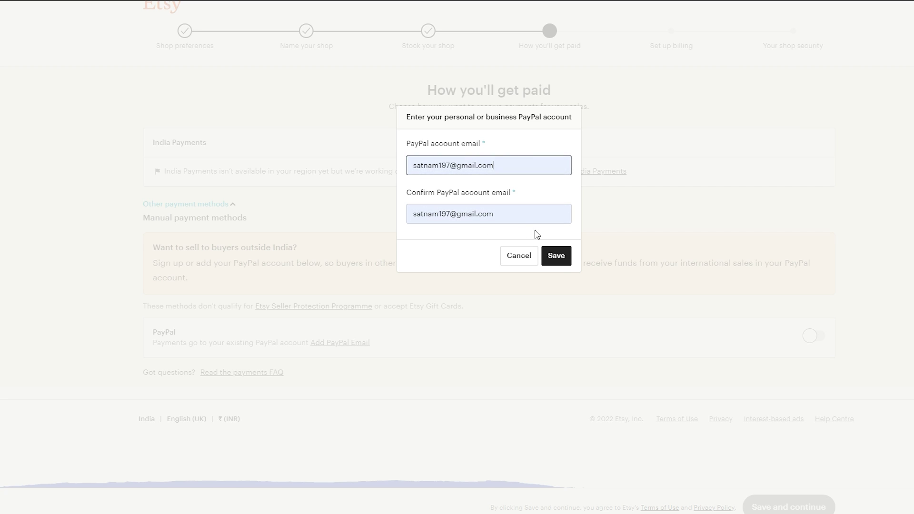
click(556, 256)
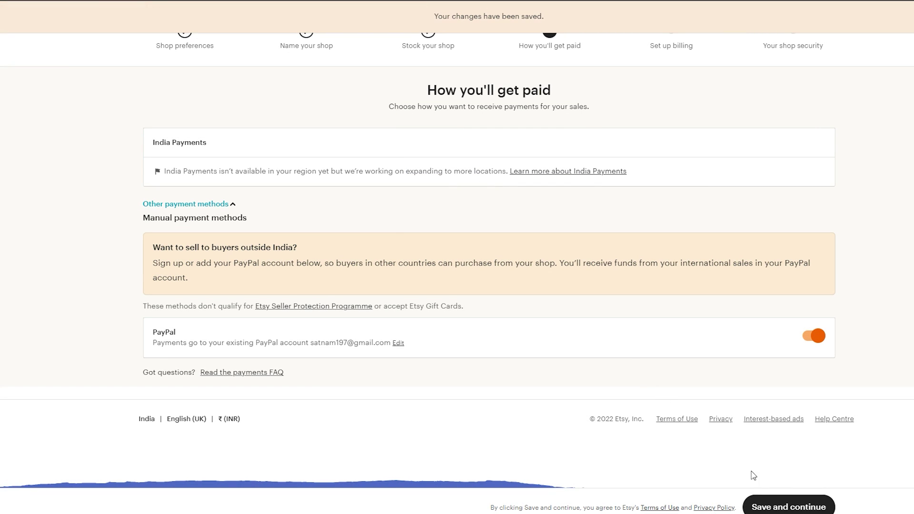
click(789, 504)
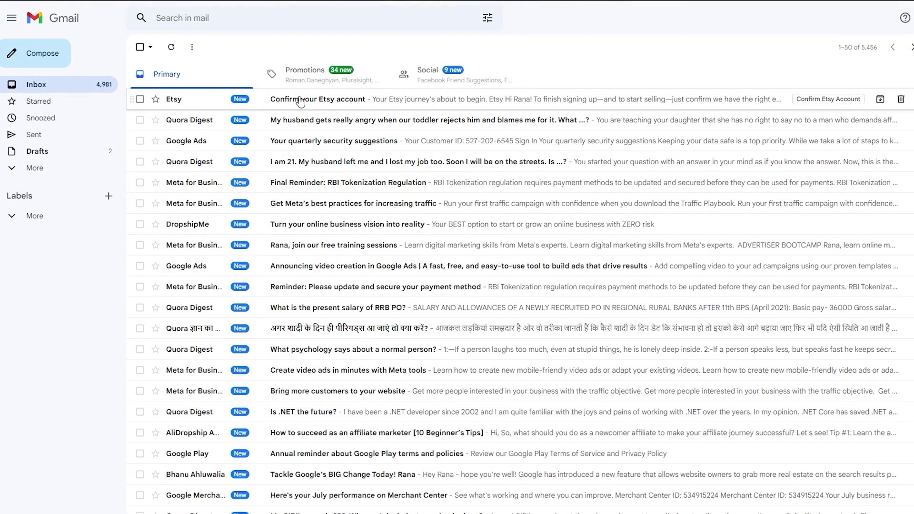
- Confirm the Etsy account from the 'Confirm your Etsy account' email in Gmail
click(336, 100)
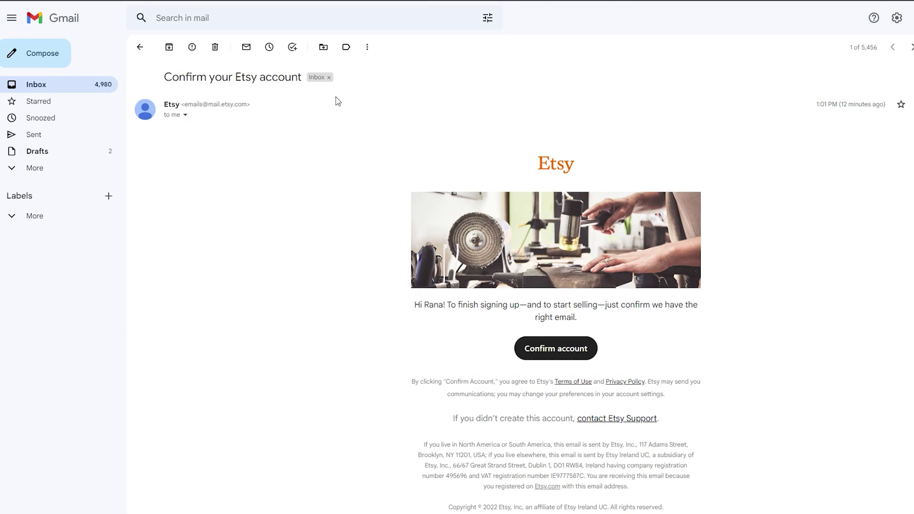
click(554, 352)
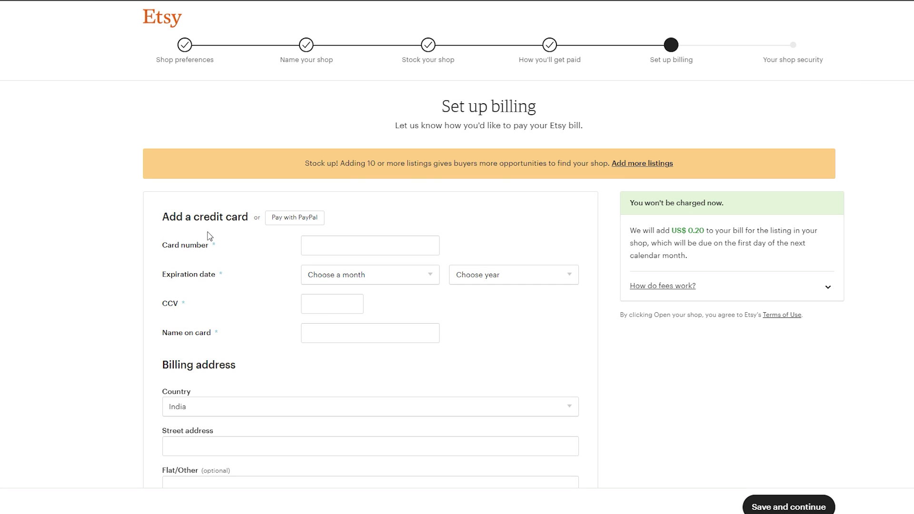
- Save the card number, expiry, CCV, name on card and billing address
scroll(209, 233, down, 5)
scroll(229, 285, up, 1)
scroll(239, 330, up, 5)
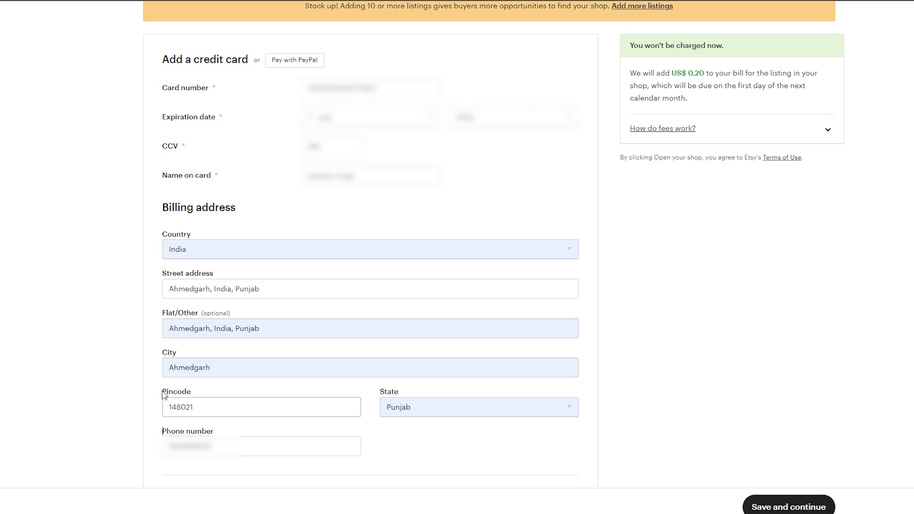
click(784, 507)
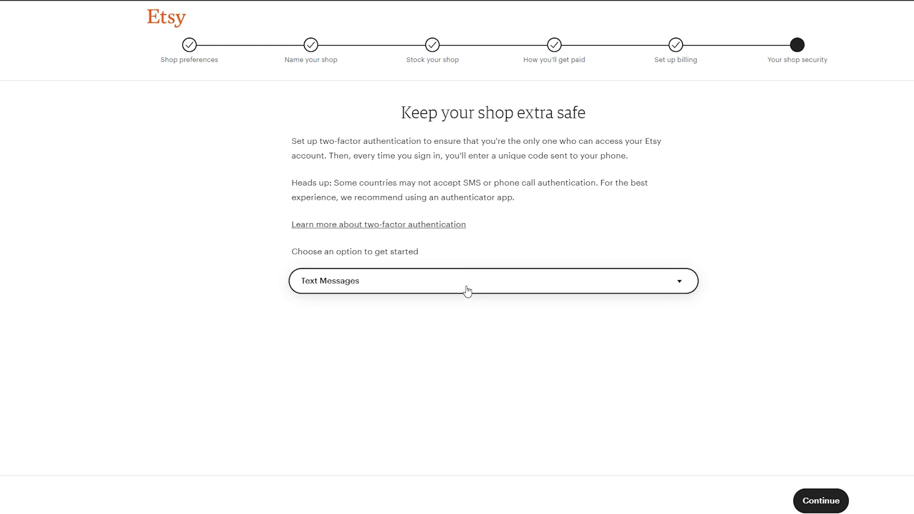
- Review the two-factor method options and keep Text Messages as the chosen method
click(528, 289)
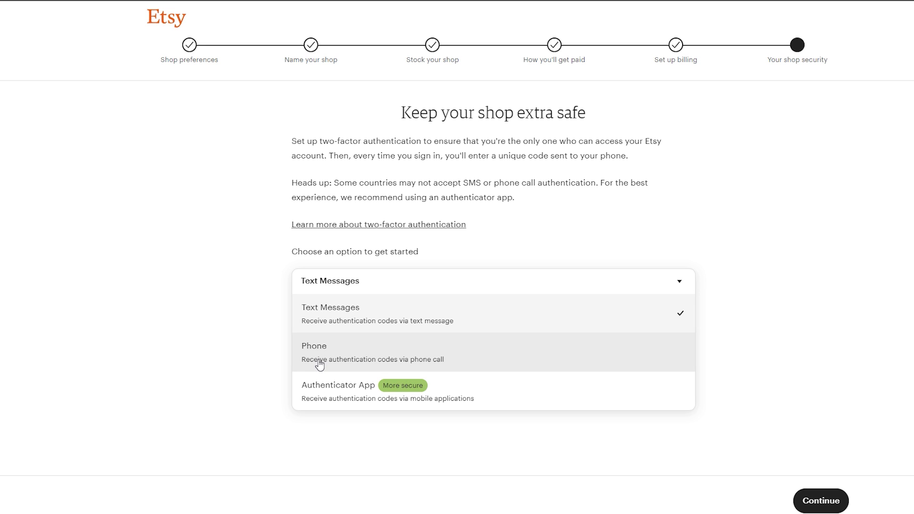
click(222, 334)
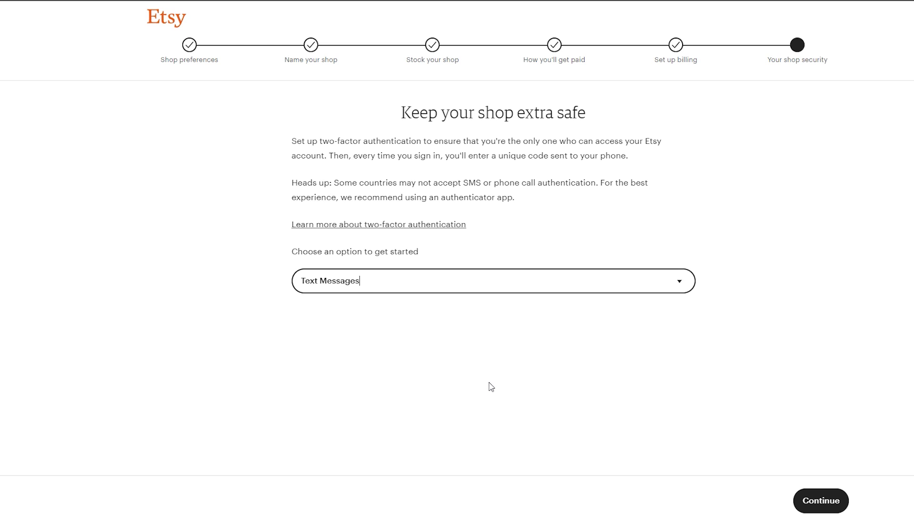
mouse_move(461, 513)
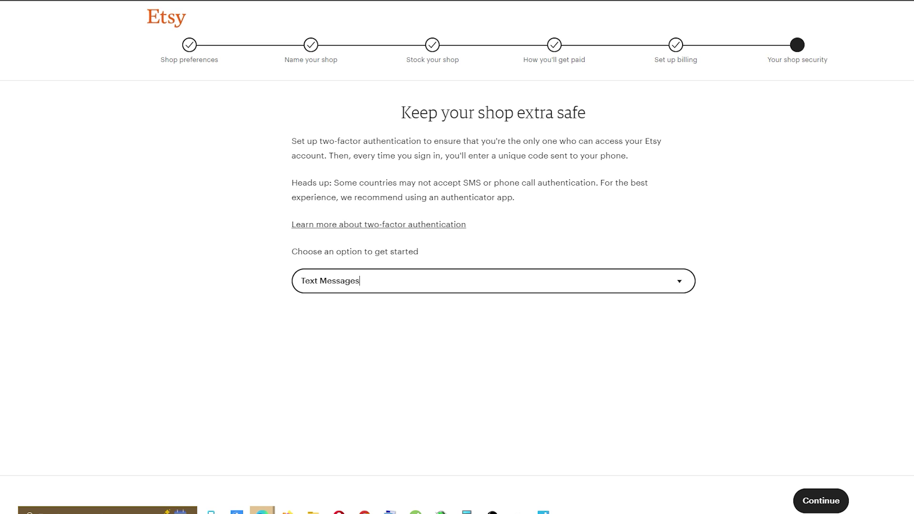
click(493, 511)
click(724, 241)
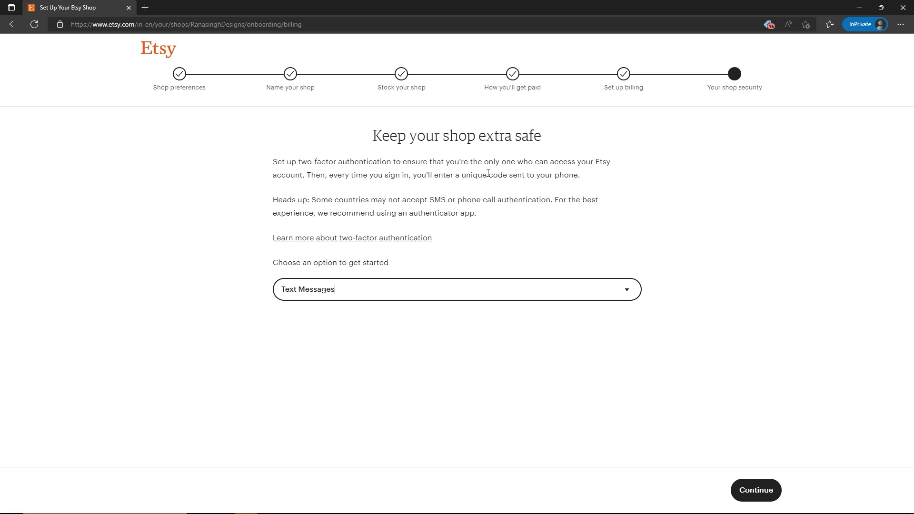
click(495, 292)
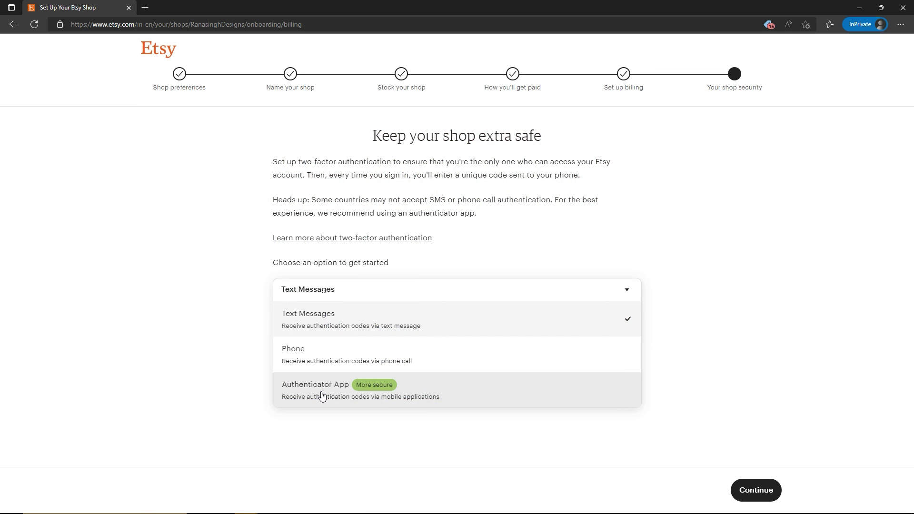
click(306, 321)
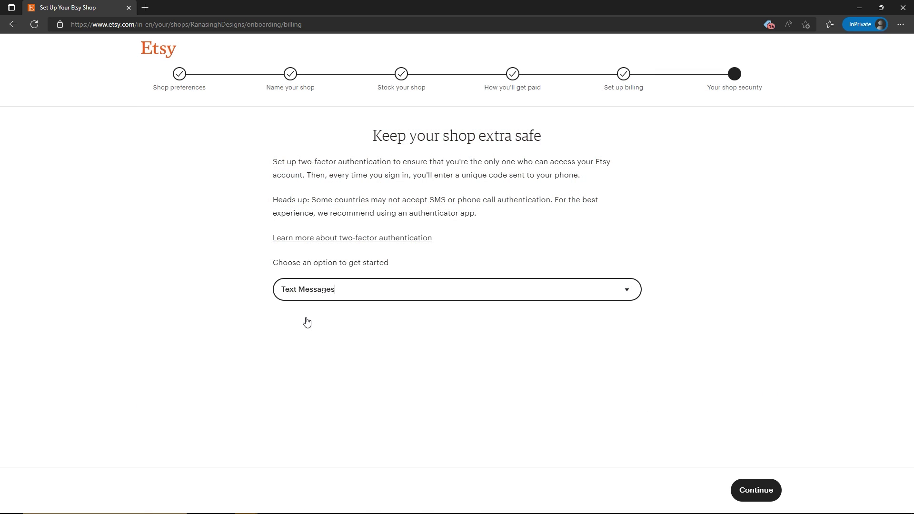
- Set the phone country code to +91, enter the phone number and send a verification code
click(758, 488)
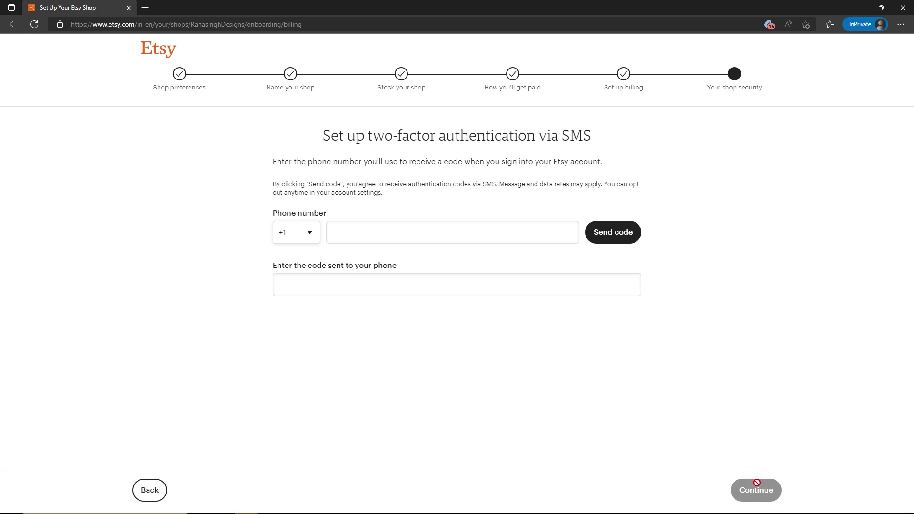
click(314, 233)
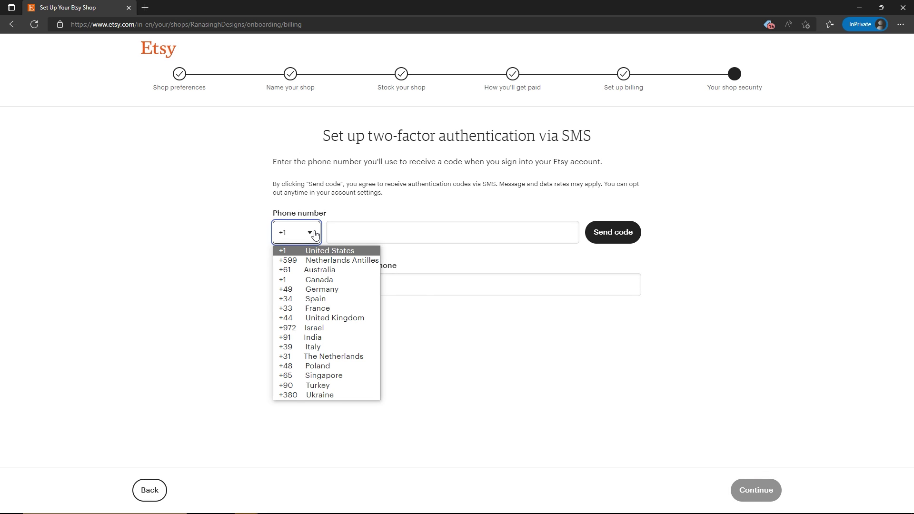
click(353, 233)
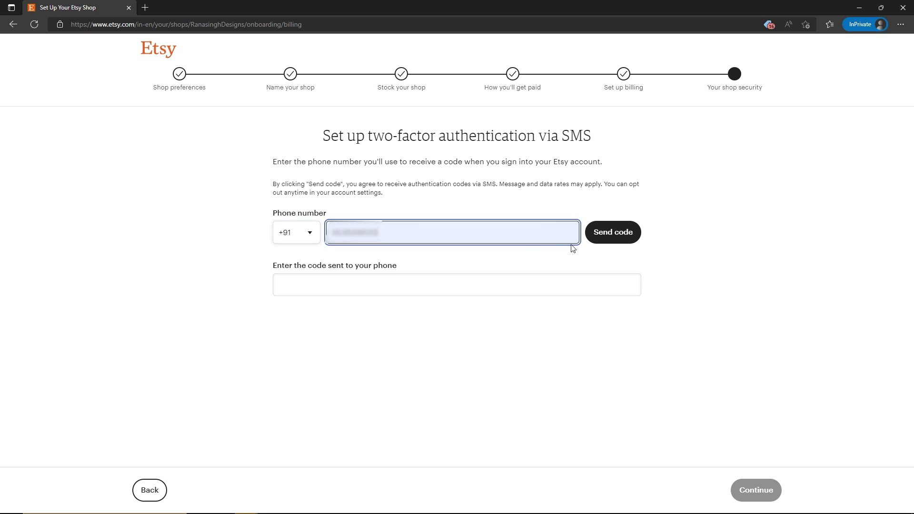
click(616, 244)
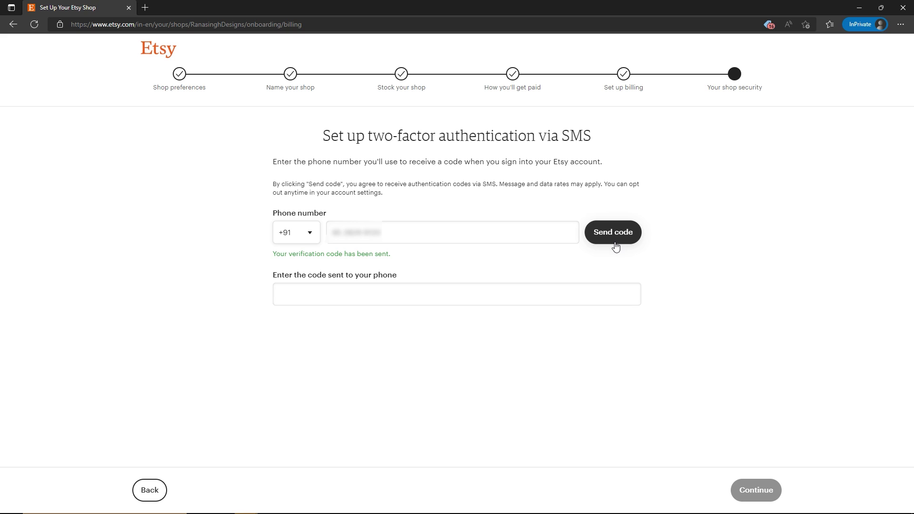
- Paste the received verification code to finish two-factor setup, then open the new shop
click(349, 296)
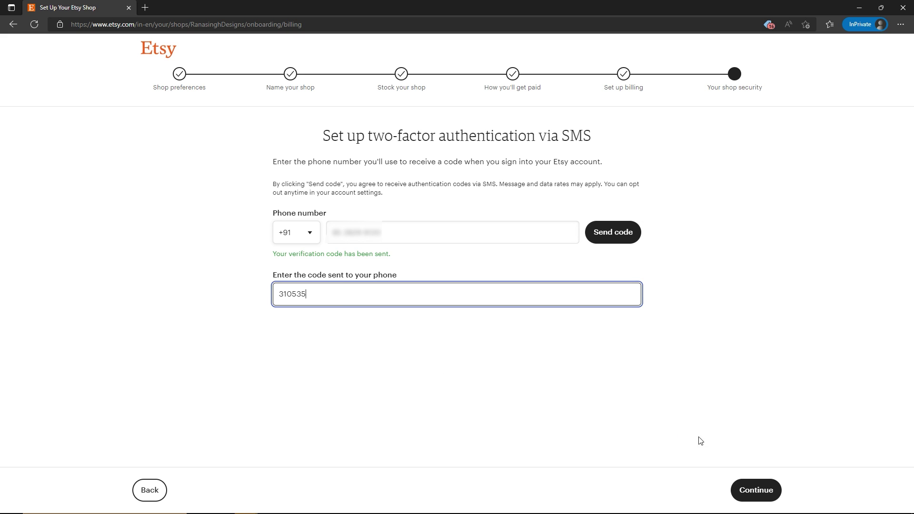
click(744, 486)
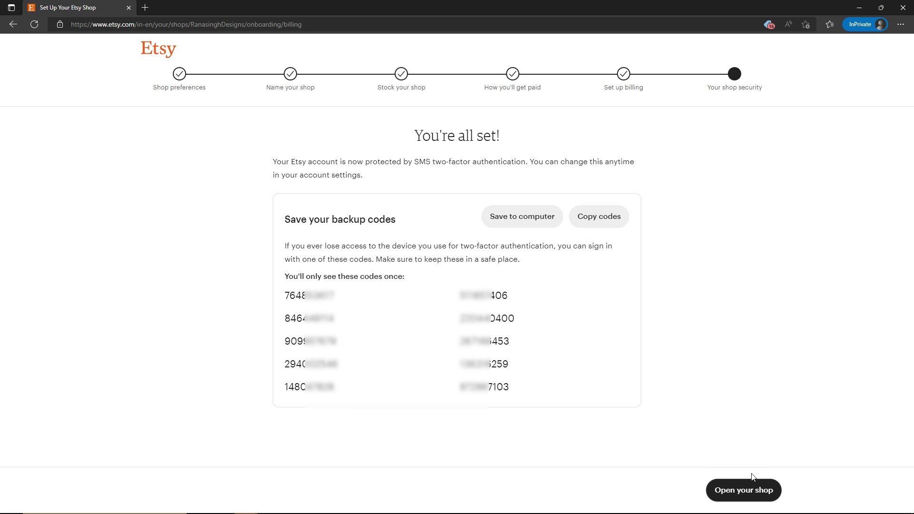
click(754, 491)
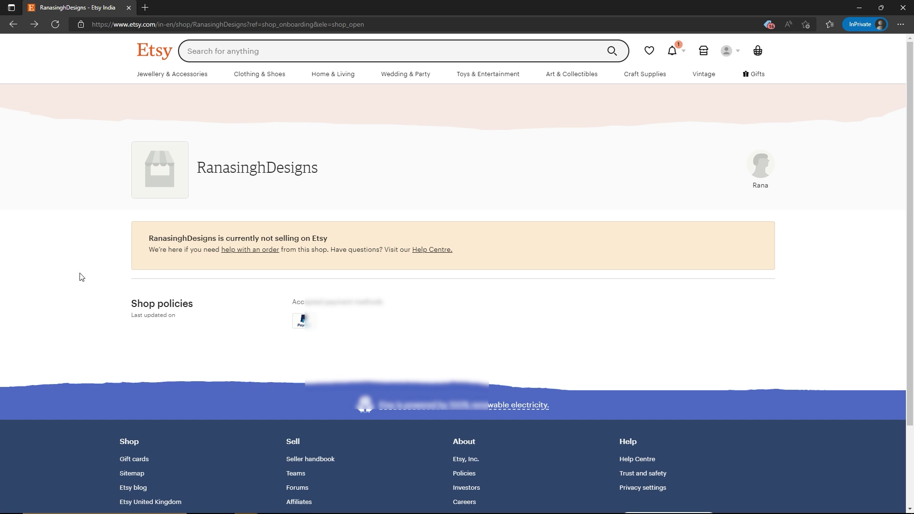